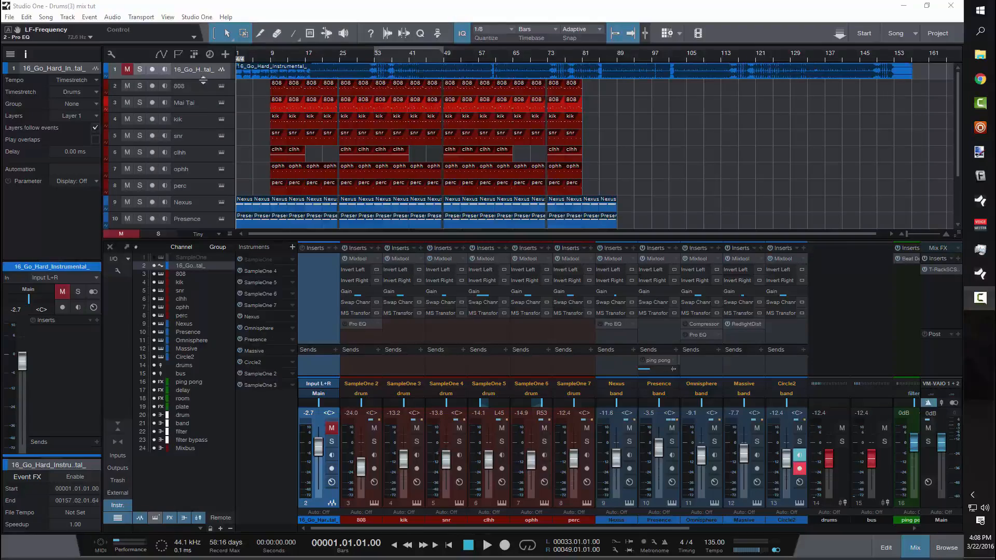
Step: Solo the reference instrumental track and open the T-RackS CS Metering insert on the main output
{"action": "left_click_drag", "start_coordinate": [204, 79], "coordinate": [204, 85]}
{"action": "left_click", "coordinate": [140, 70]}
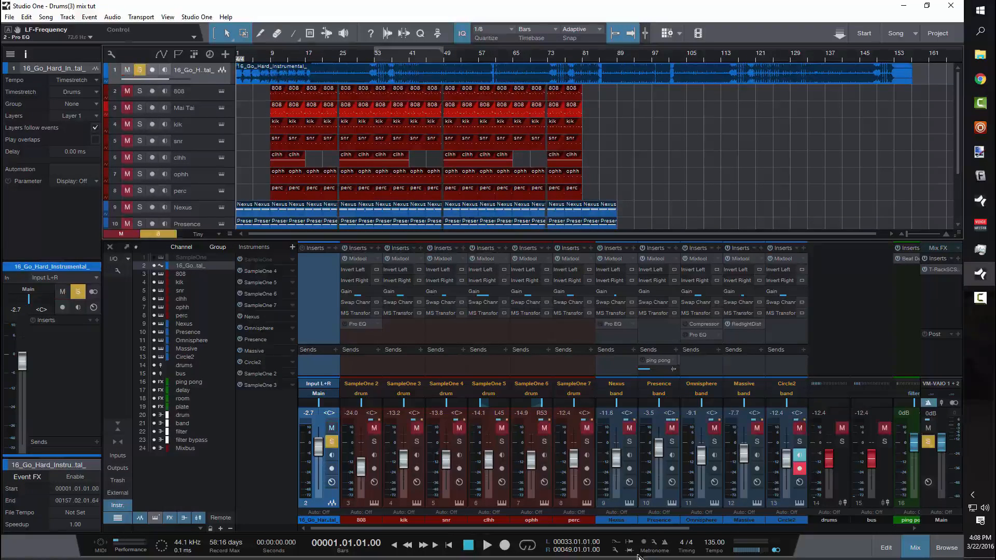
{"action": "left_click_drag", "start_coordinate": [636, 529], "coordinate": [898, 511]}
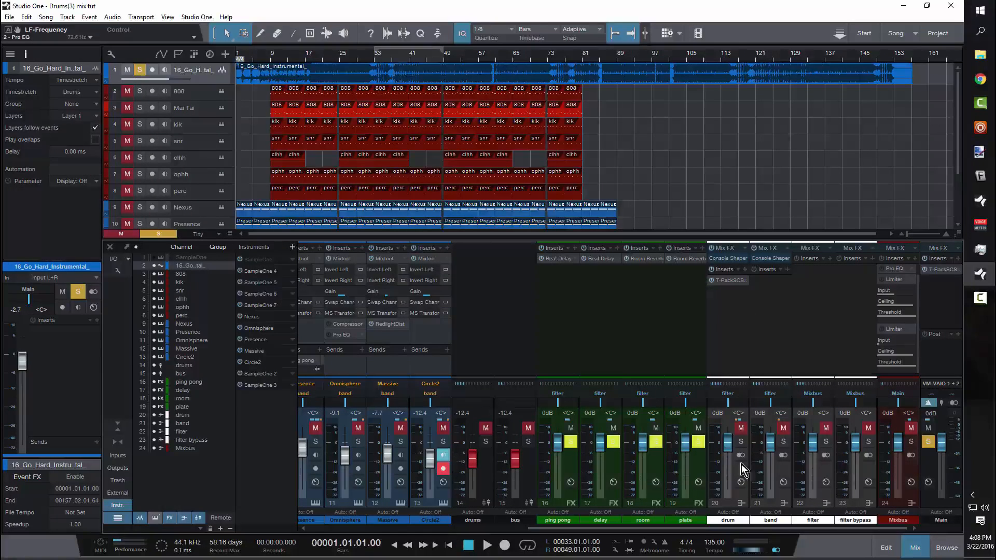
{"action": "left_click", "coordinate": [943, 270]}
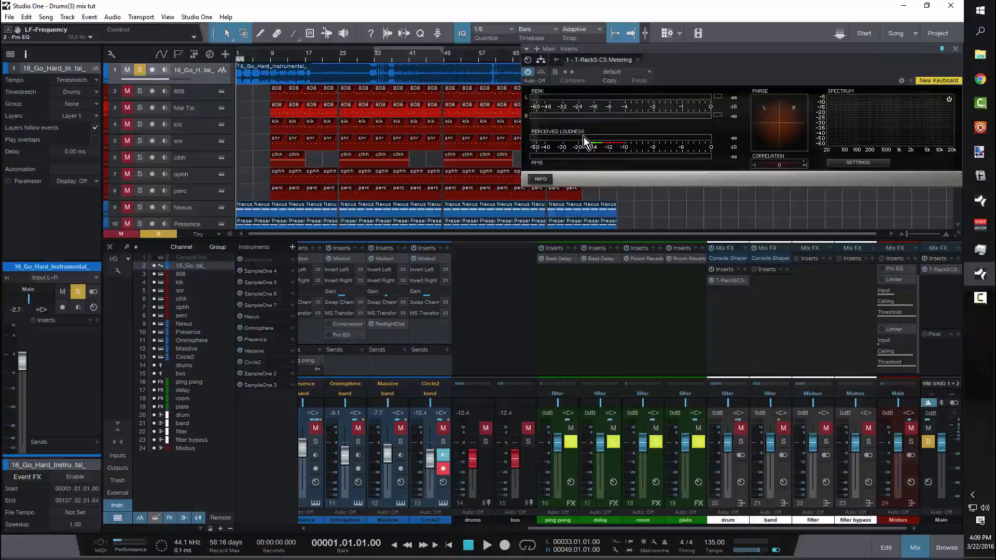
Step: Play a passage of the soloed reference instrumental to check its perceived loudness on the meter
{"action": "left_click", "coordinate": [306, 57]}
{"action": "key", "text": "space"}
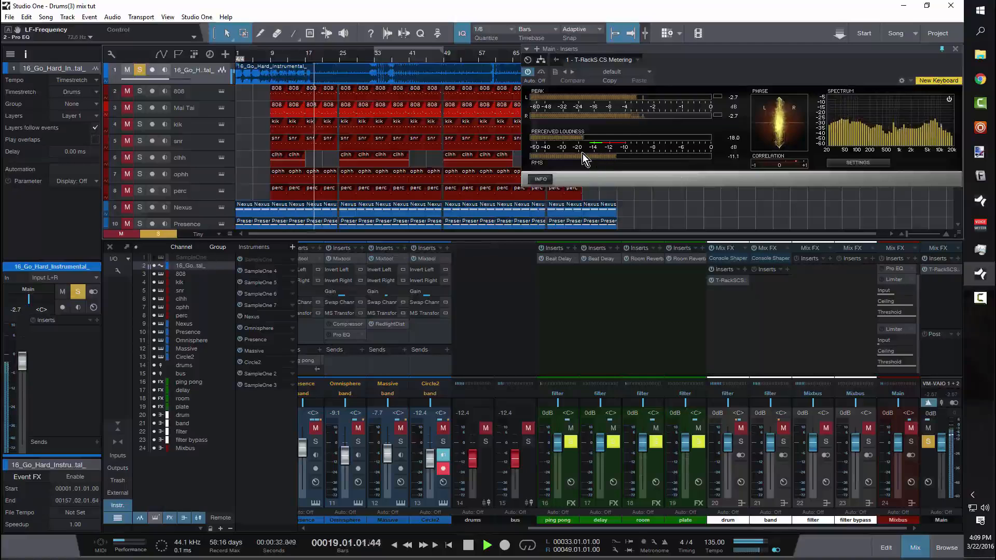
{"action": "key", "text": "space"}
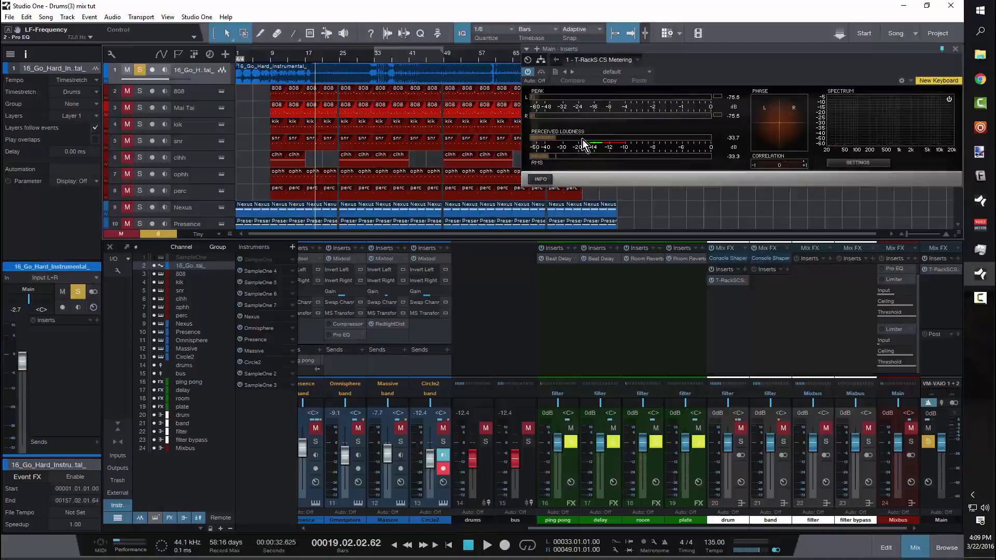
Step: Mute the reference instrumental and play the mix from bar 10 to check its perceived loudness
{"action": "key", "text": "KP_0"}
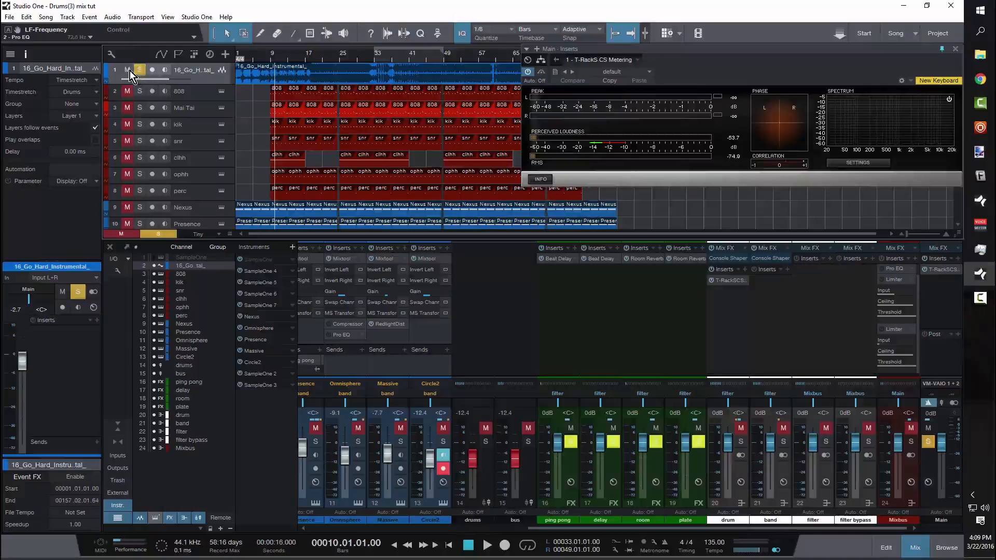
{"action": "left_click", "coordinate": [128, 70]}
{"action": "key", "text": "space"}
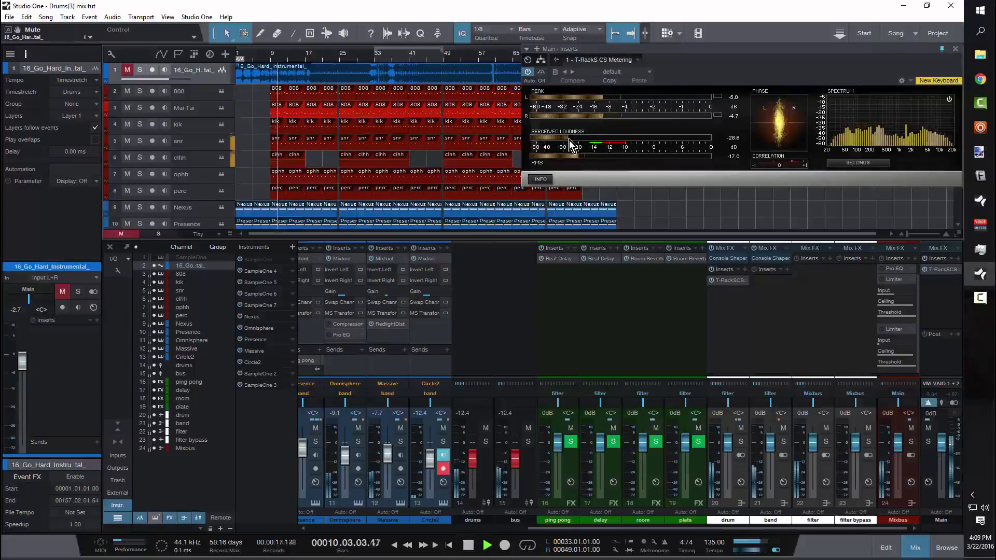
{"action": "key", "text": "space"}
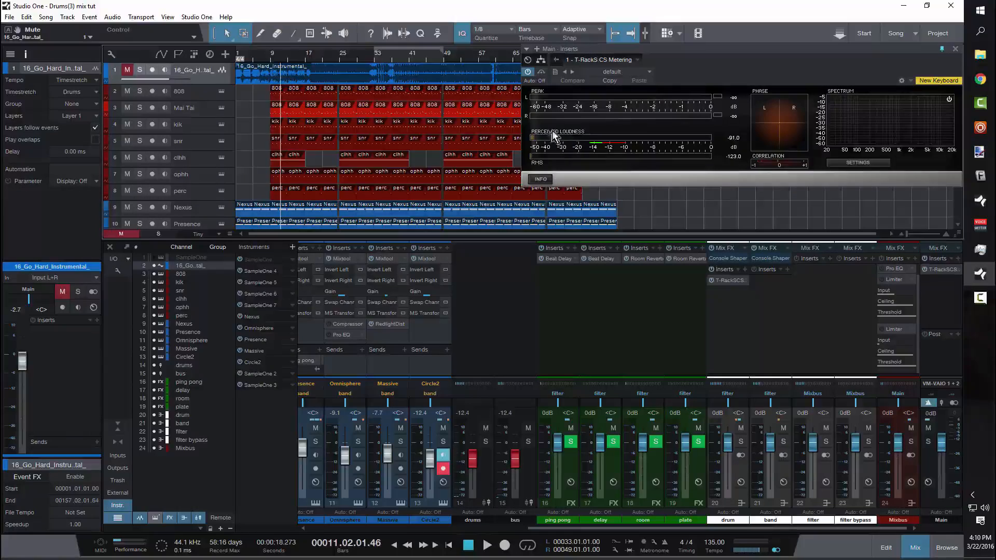
Step: Solo the reference instrumental and lower its volume to -11.1 dB during playback
{"action": "key", "text": "s"}
{"action": "key", "text": "space"}
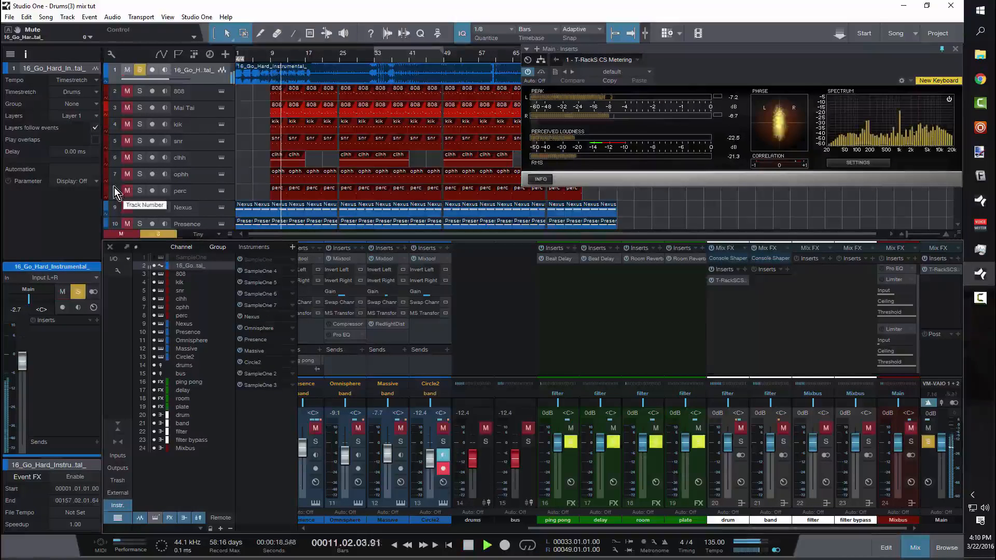
{"action": "left_click_drag", "start_coordinate": [23, 360], "coordinate": [23, 386]}
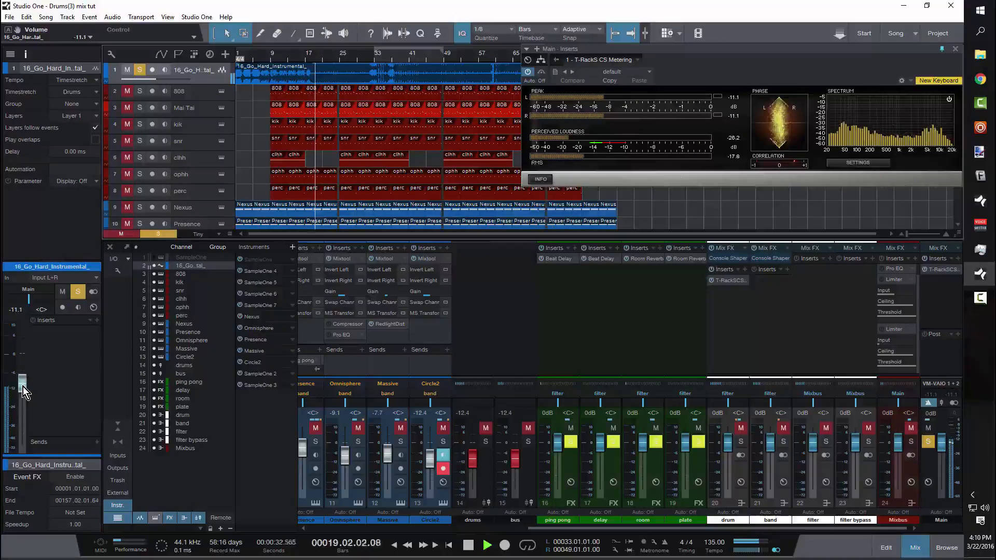
{"action": "key", "text": "space"}
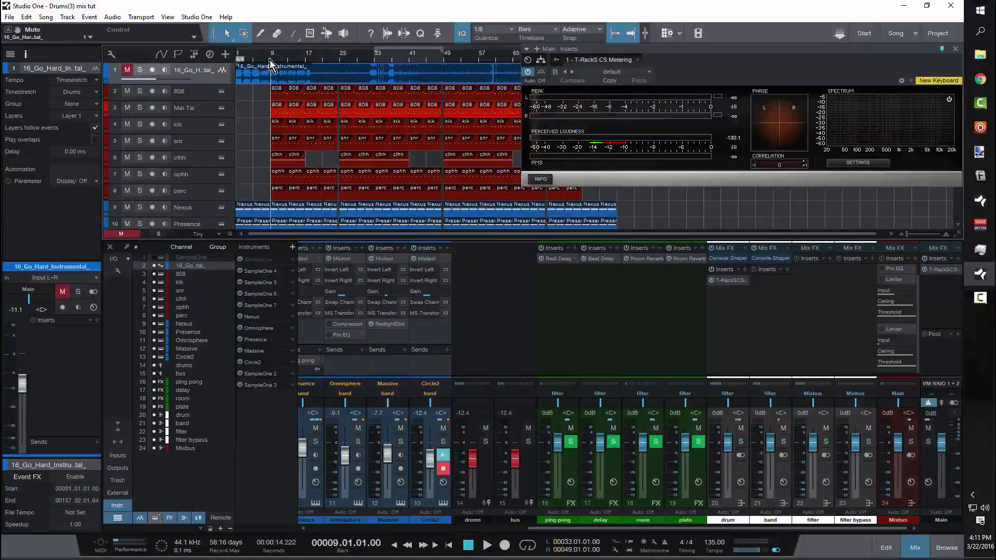
Step: Play the mix from bar 9, switch to the soloed reference instrumental and set its volume to -11.5 dB
{"action": "key", "text": "space"}
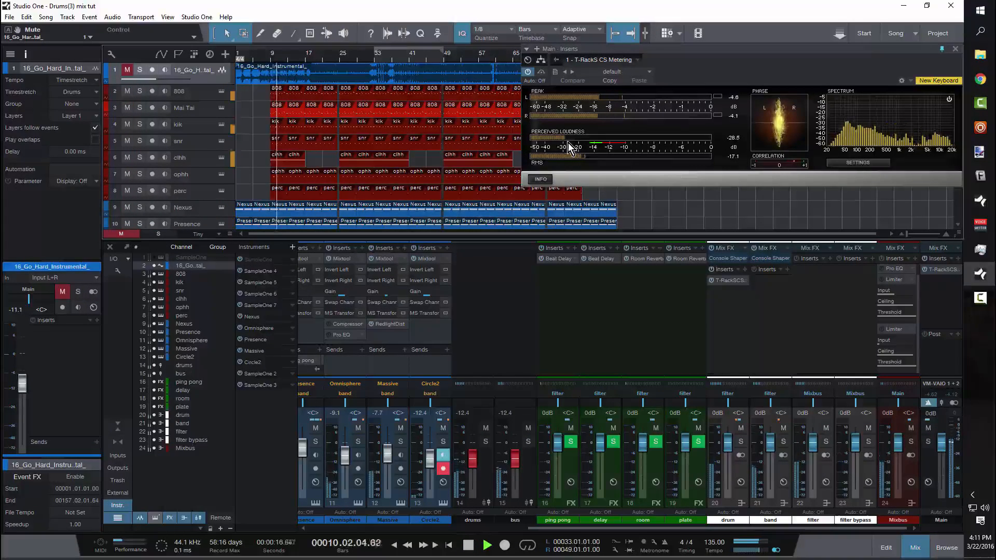
{"action": "left_click", "coordinate": [127, 70]}
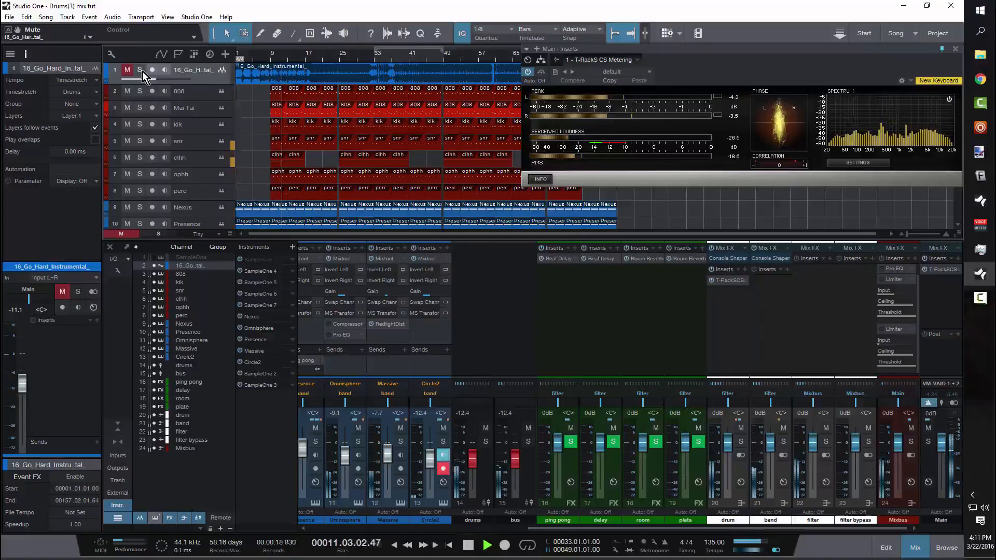
{"action": "left_click", "coordinate": [140, 69]}
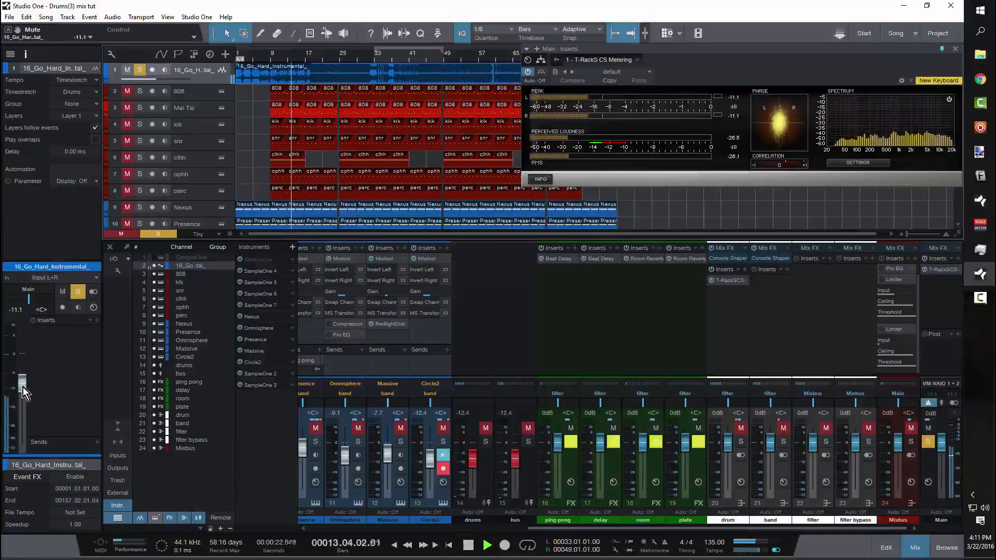
{"action": "left_click_drag", "start_coordinate": [23, 387], "coordinate": [22, 388]}
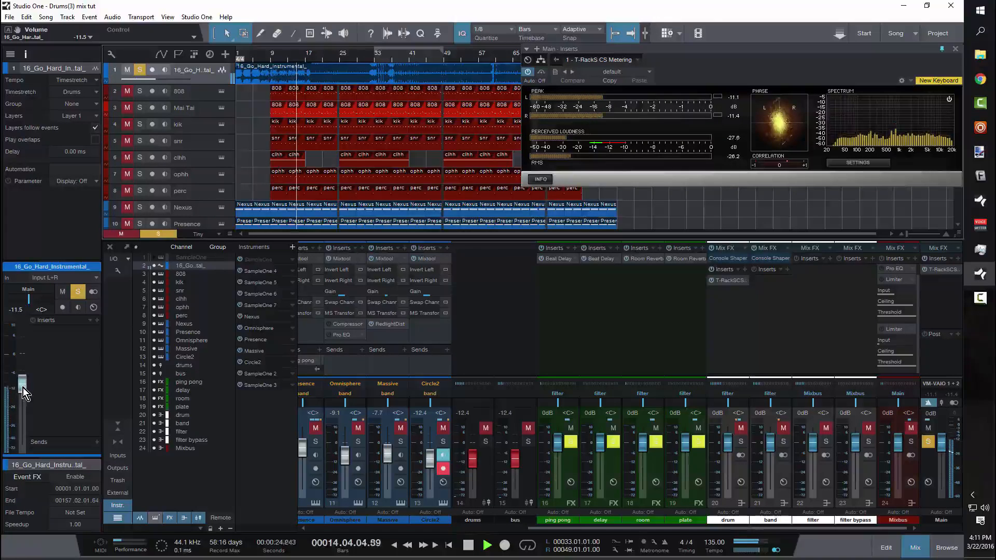
Step: Switch playback from the reference instrumental to the mix and back to compare their loudness on the meter
{"action": "left_click", "coordinate": [127, 70]}
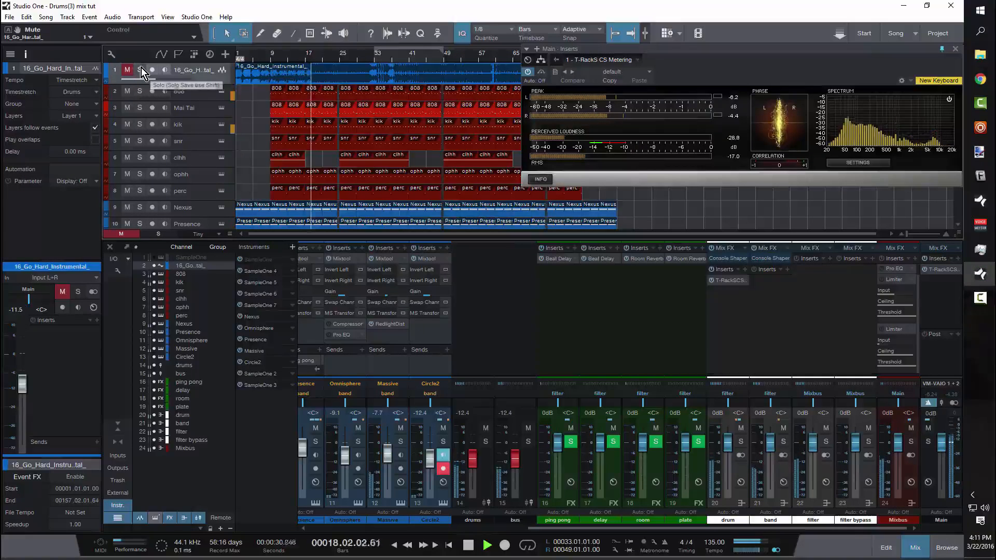
{"action": "left_click", "coordinate": [141, 68]}
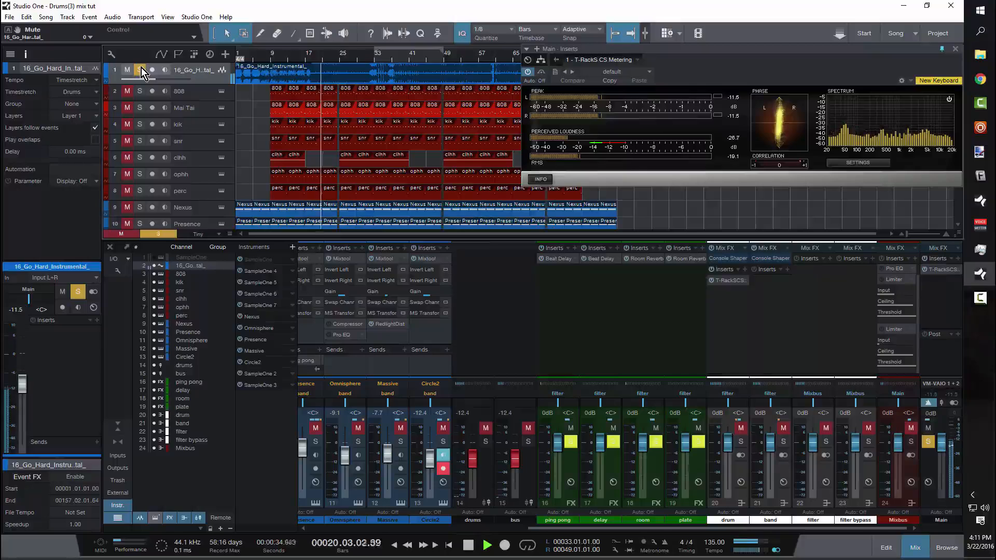
{"action": "key", "text": "space"}
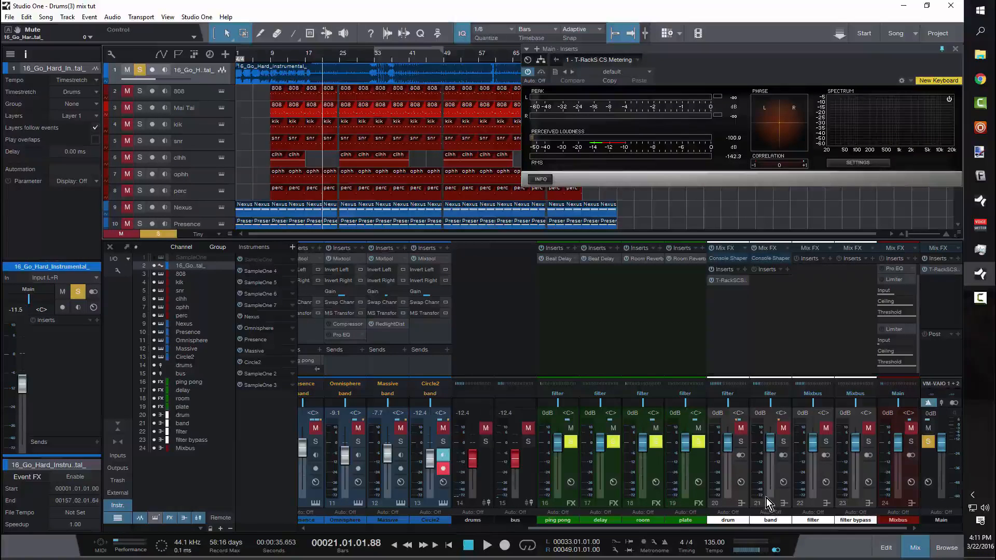
Step: Examine the Console Shaper Mix FX settings on the drum bus, then close the plug-in window
{"action": "left_click", "coordinate": [728, 258]}
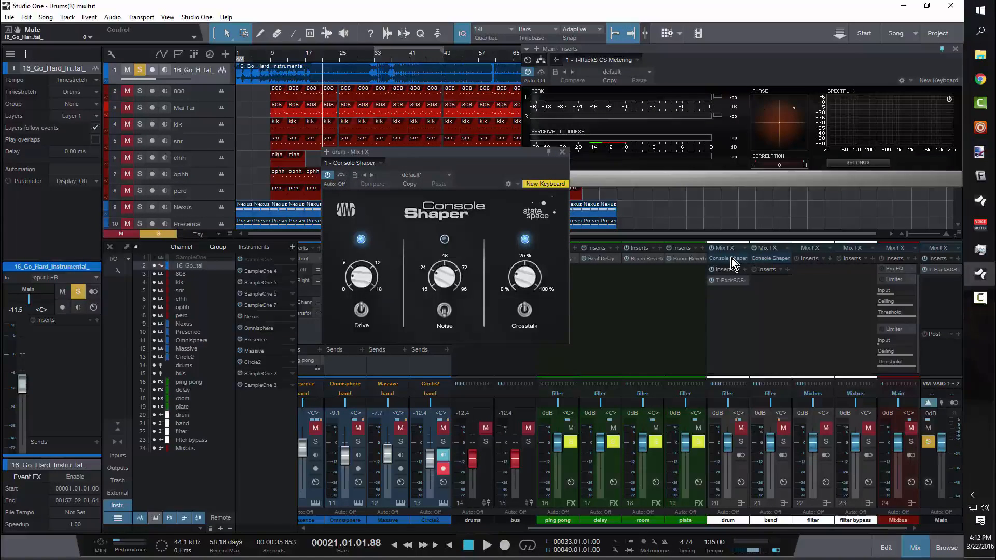
{"action": "double_click", "coordinate": [771, 259]}
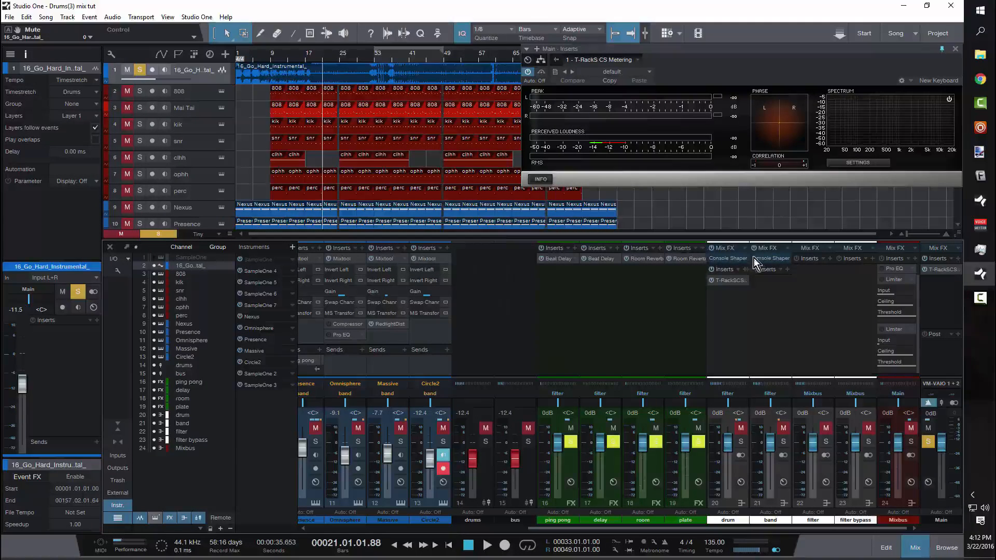
{"action": "double_click", "coordinate": [763, 258]}
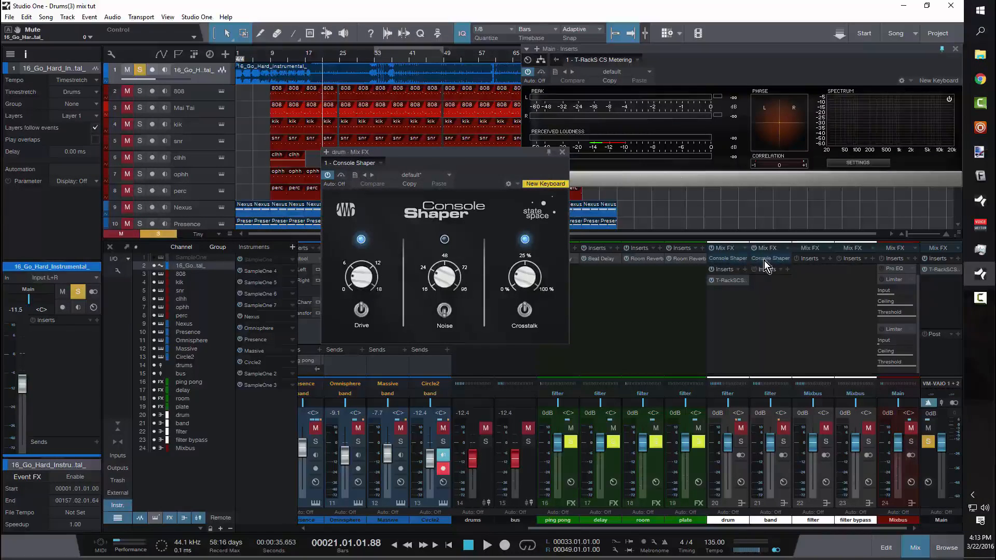
{"action": "left_click", "coordinate": [561, 151]}
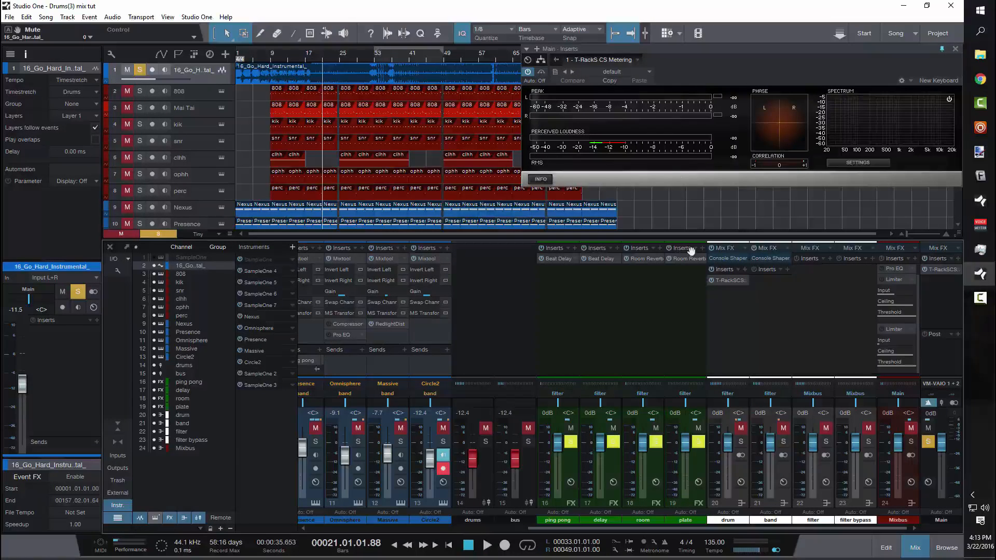
Step: Play from bar 9, compare the reference and mix spectra, and move the metering window down over the upper part of the mixer
{"action": "left_click_drag", "start_coordinate": [710, 530], "coordinate": [446, 527]}
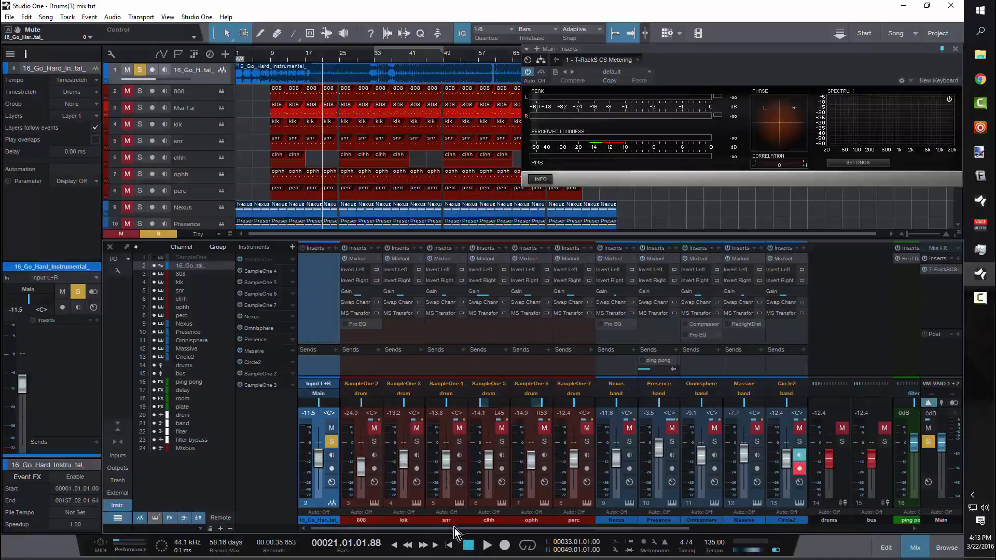
{"action": "left_click", "coordinate": [270, 56]}
{"action": "key", "text": "space"}
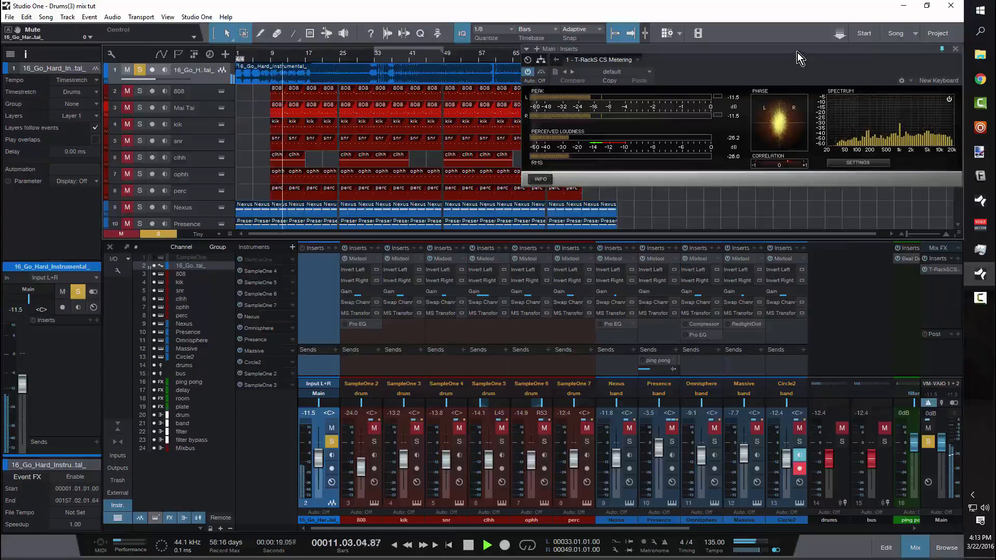
{"action": "left_click", "coordinate": [140, 70]}
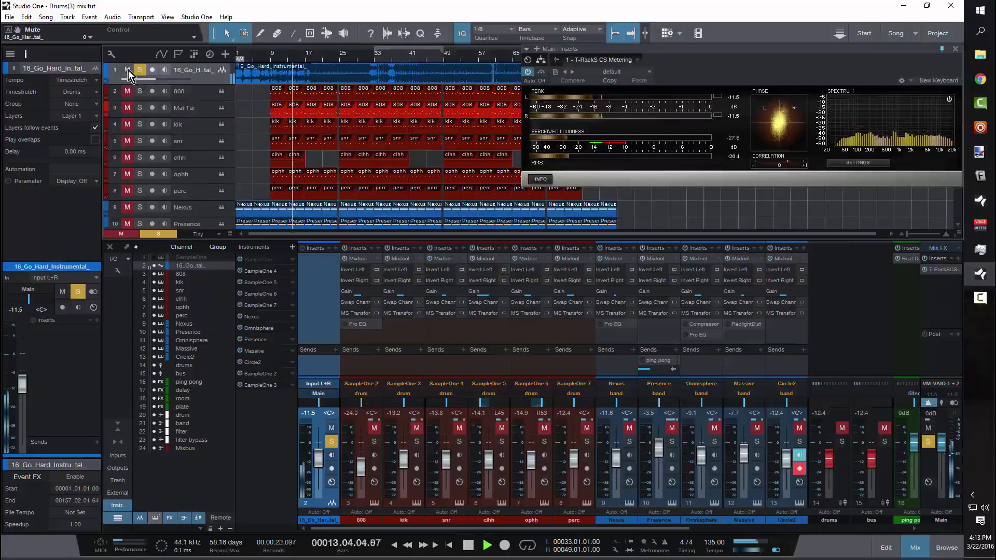
{"action": "left_click", "coordinate": [127, 70]}
{"action": "left_click_drag", "start_coordinate": [847, 52], "coordinate": [569, 212]}
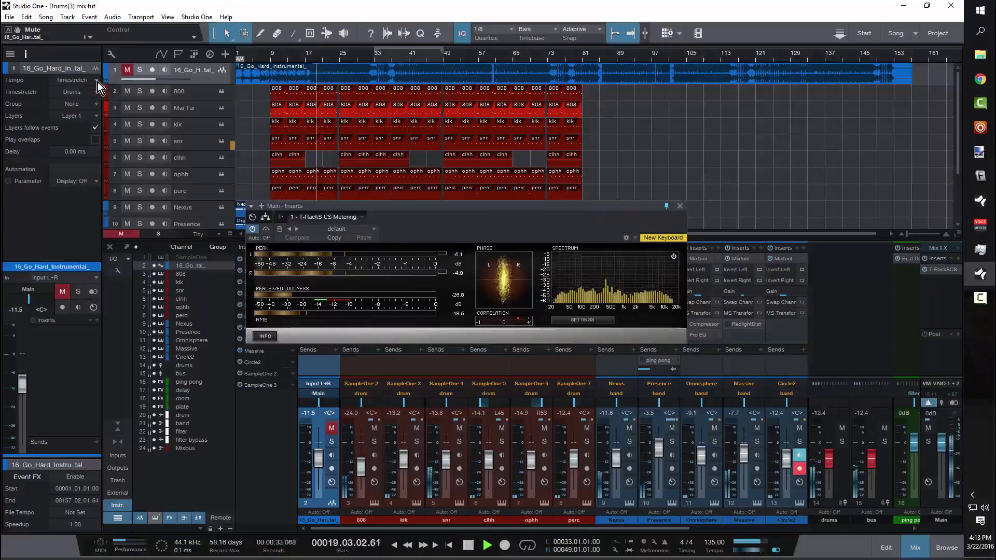
{"action": "left_click", "coordinate": [139, 71]}
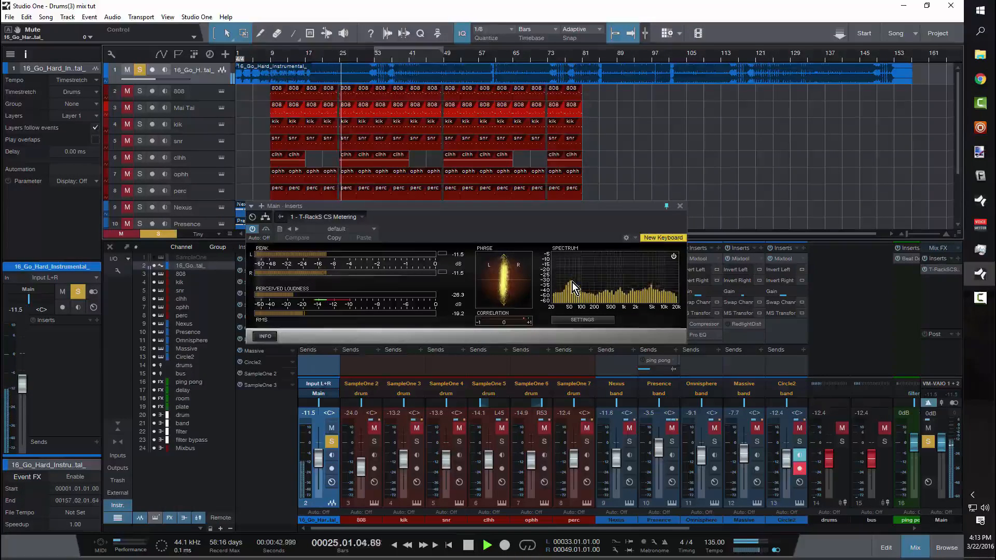
{"action": "key", "text": "space"}
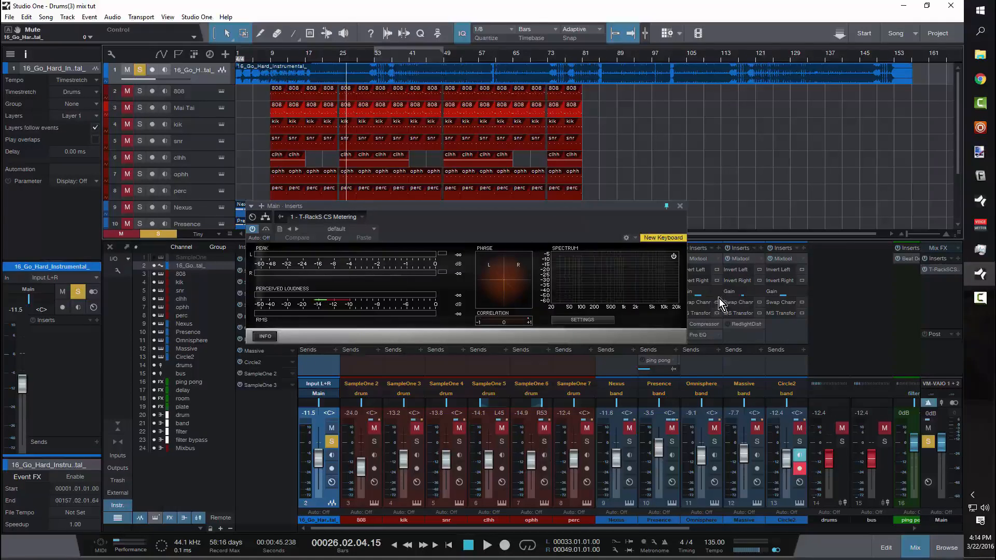
Step: Mute the reference instrumental and play the mix from bar 9 to examine its low frequencies on the spectrum
{"action": "left_click", "coordinate": [273, 60]}
{"action": "left_click", "coordinate": [270, 60]}
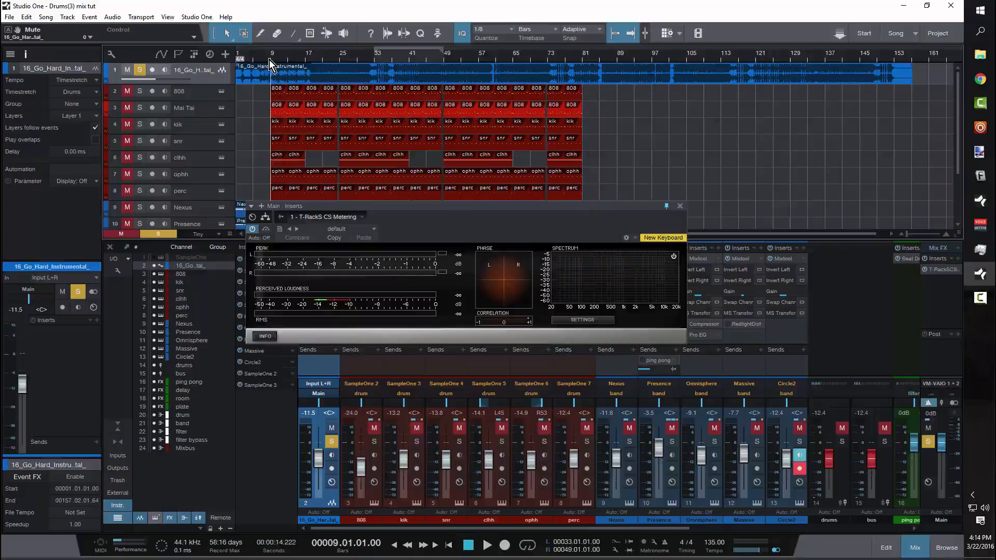
{"action": "left_click", "coordinate": [126, 71]}
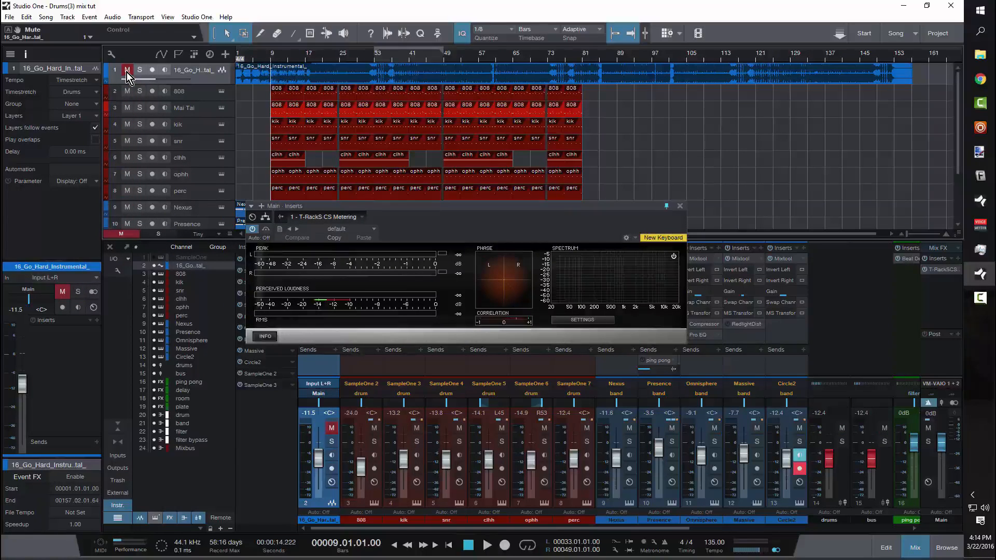
{"action": "key", "text": "space"}
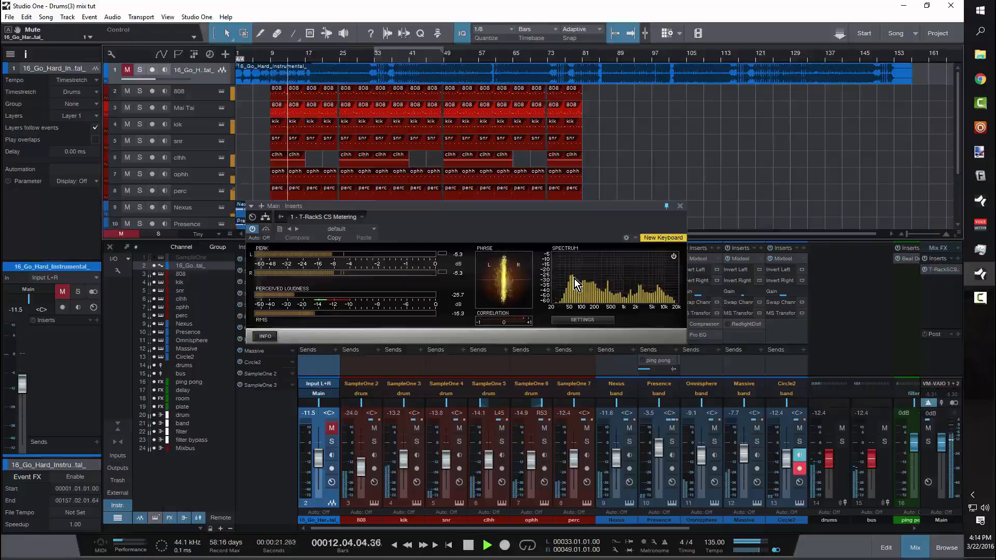
{"action": "key", "text": "space"}
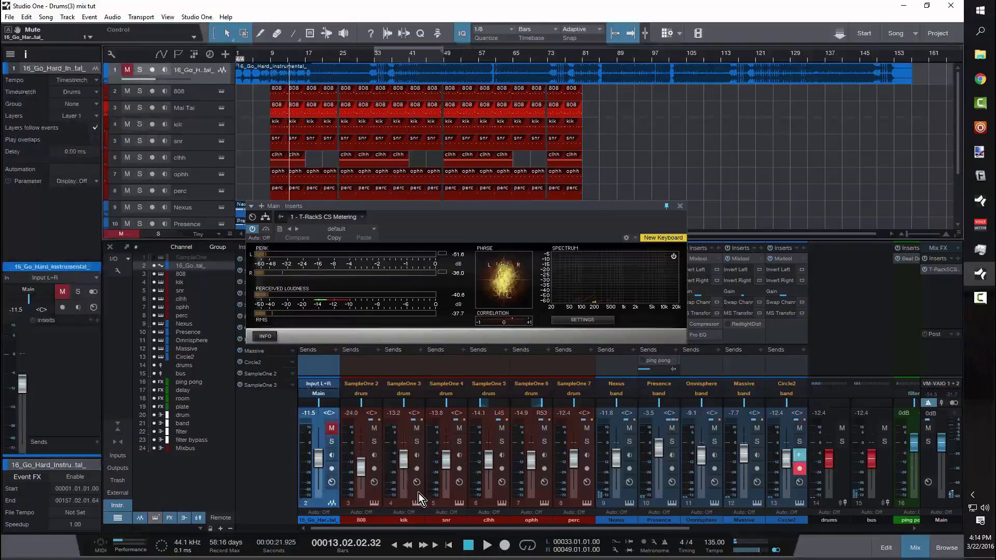
Step: Lower the kik channel's volume to -16.8 dB in the mixer
{"action": "left_click", "coordinate": [408, 468]}
{"action": "left_click_drag", "start_coordinate": [404, 459], "coordinate": [404, 464]}
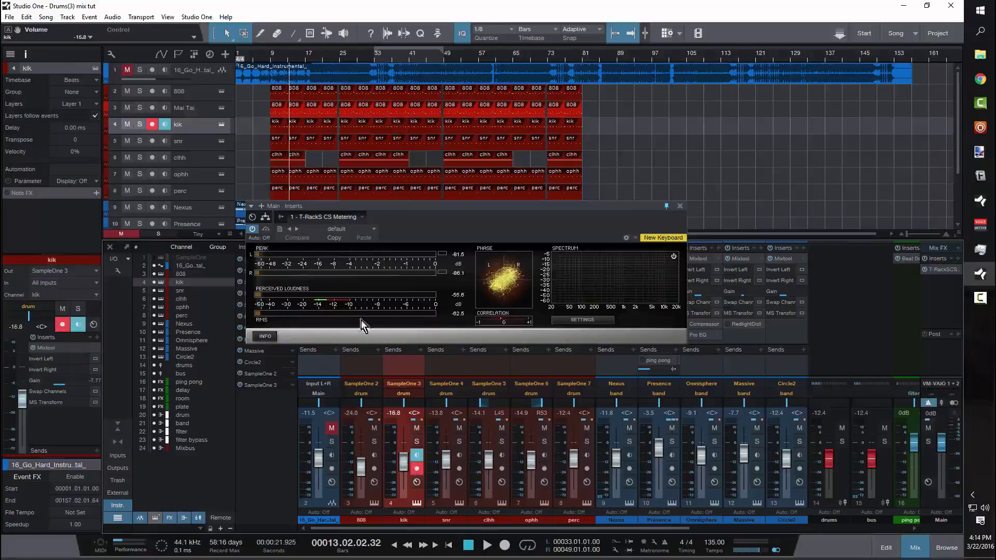
Step: Play the mix from bar 9 and lower the 808 channel's volume to -25.6 dB
{"action": "left_click", "coordinate": [272, 60]}
{"action": "key", "text": "space"}
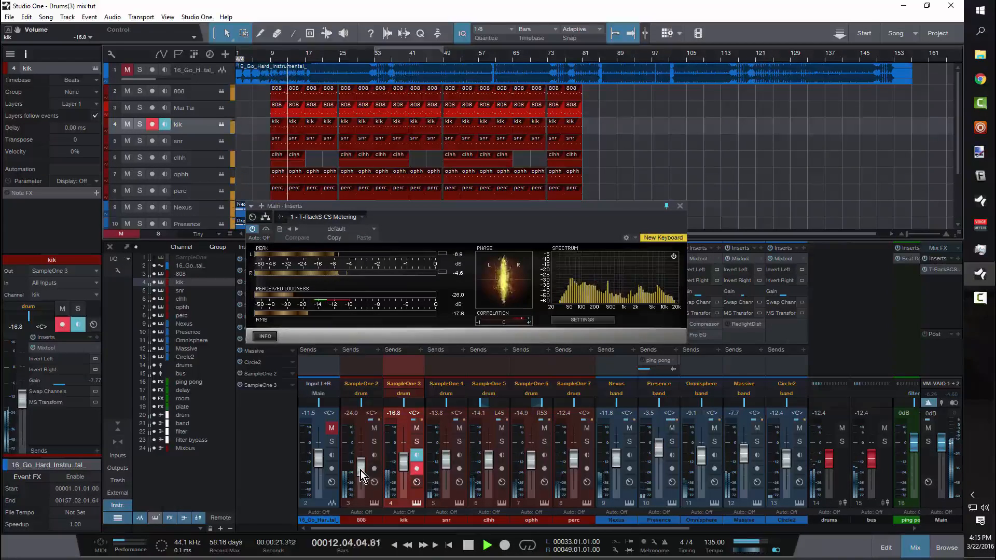
{"action": "scroll", "coordinate": [359, 471], "scroll_direction": "down", "scroll_amount": 3}
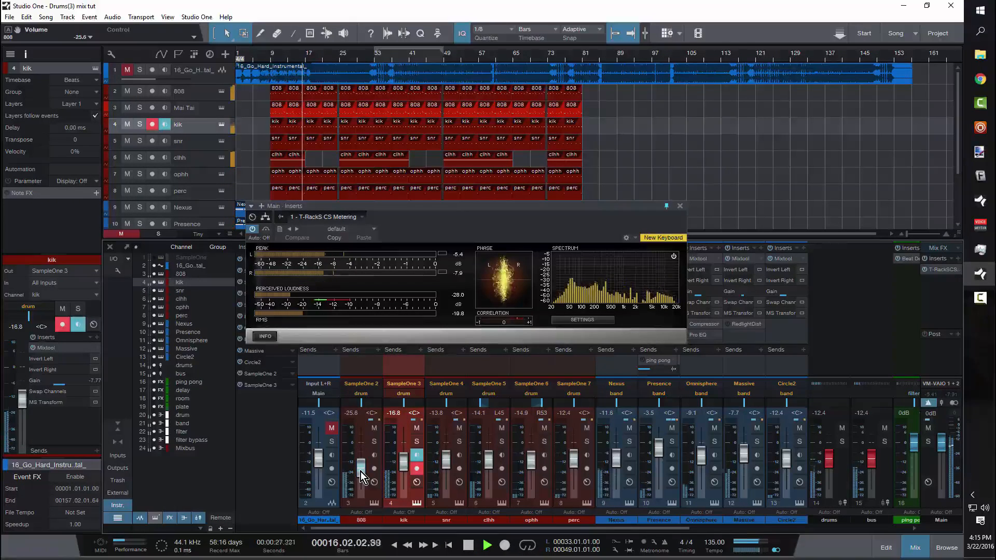
Step: Solo the reference instrumental and play it to examine its high frequencies on the spectrum
{"action": "key", "text": "space"}
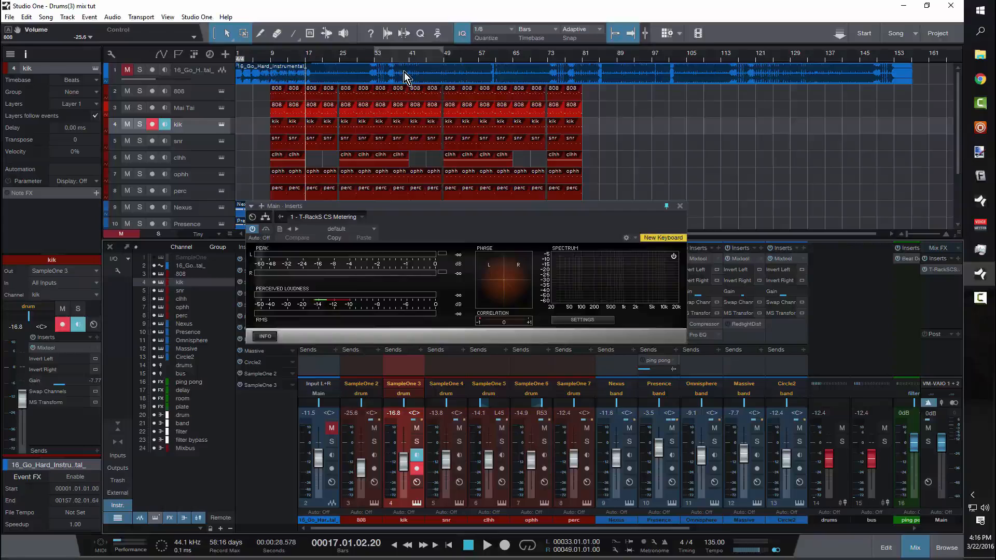
{"action": "key", "text": "space"}
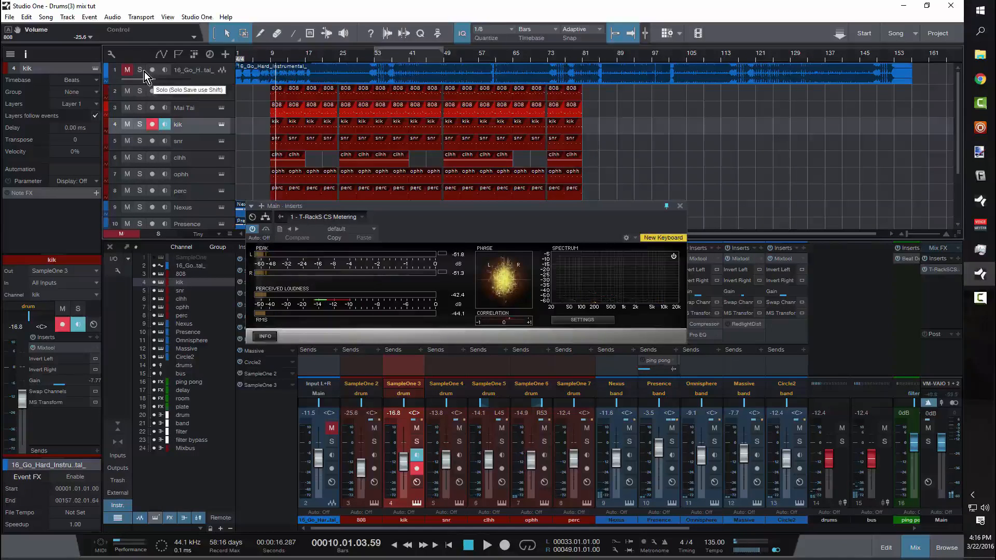
{"action": "left_click", "coordinate": [143, 71]}
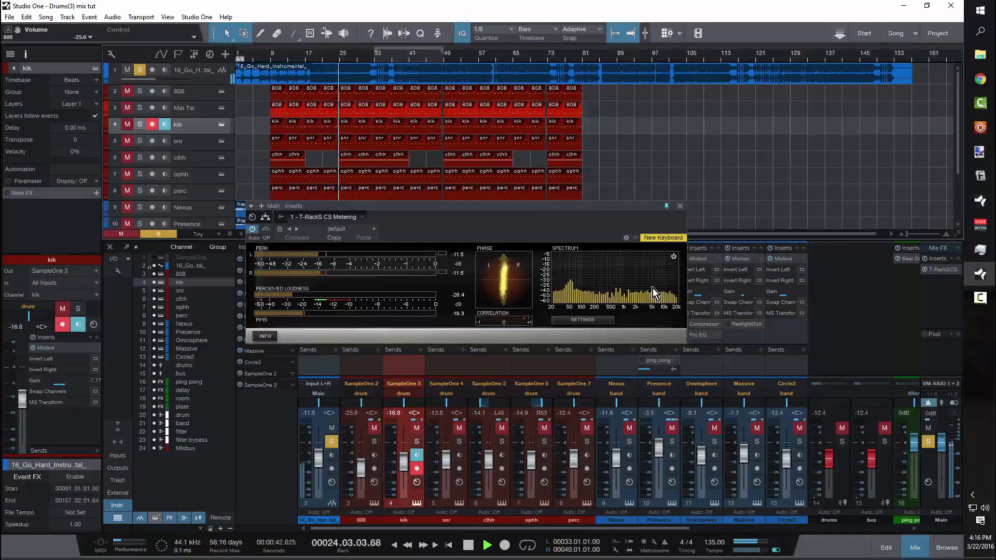
{"action": "key", "text": "space"}
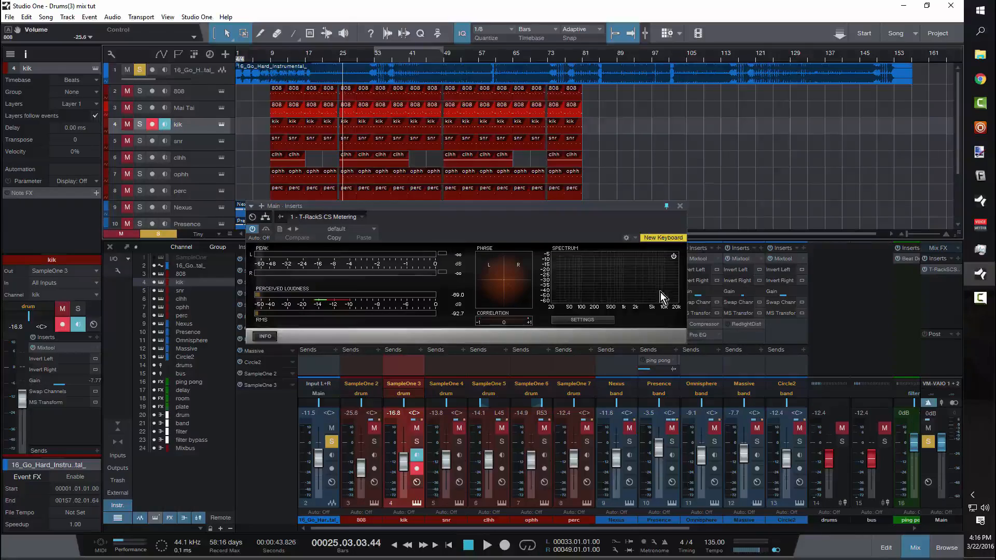
Step: Mute the reference instrumental and play the mix from bar 25 to examine its high frequencies on the spectrum
{"action": "left_click", "coordinate": [126, 72]}
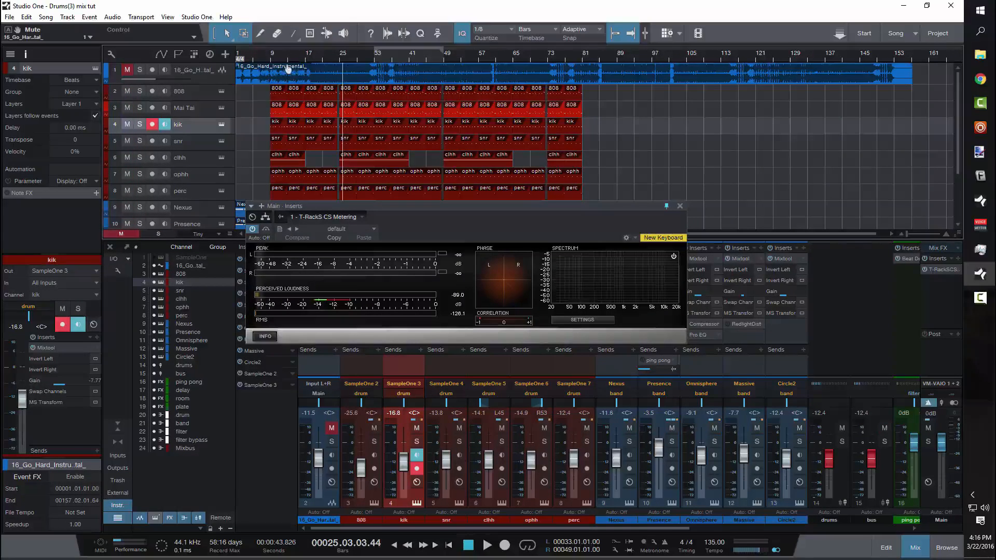
{"action": "left_click", "coordinate": [342, 60]}
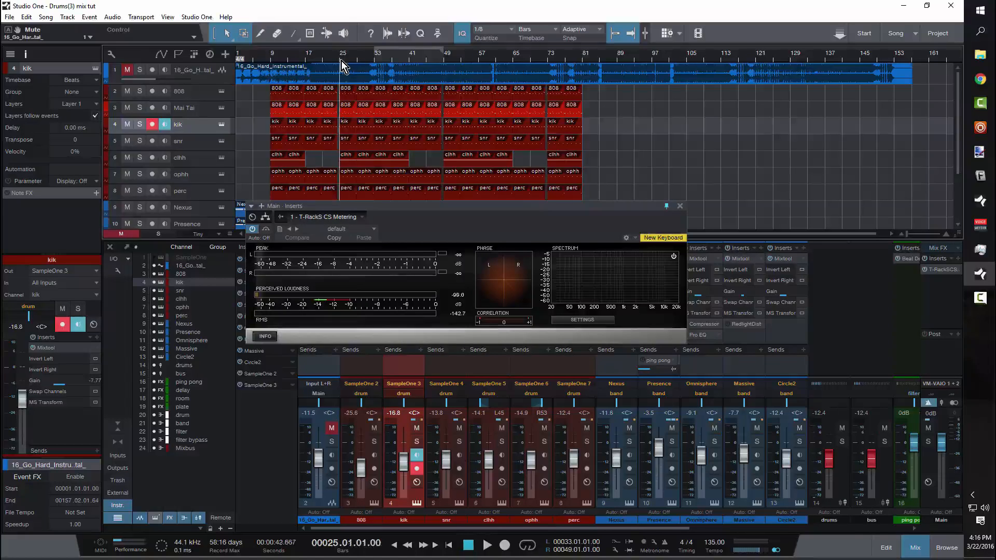
{"action": "key", "text": "space"}
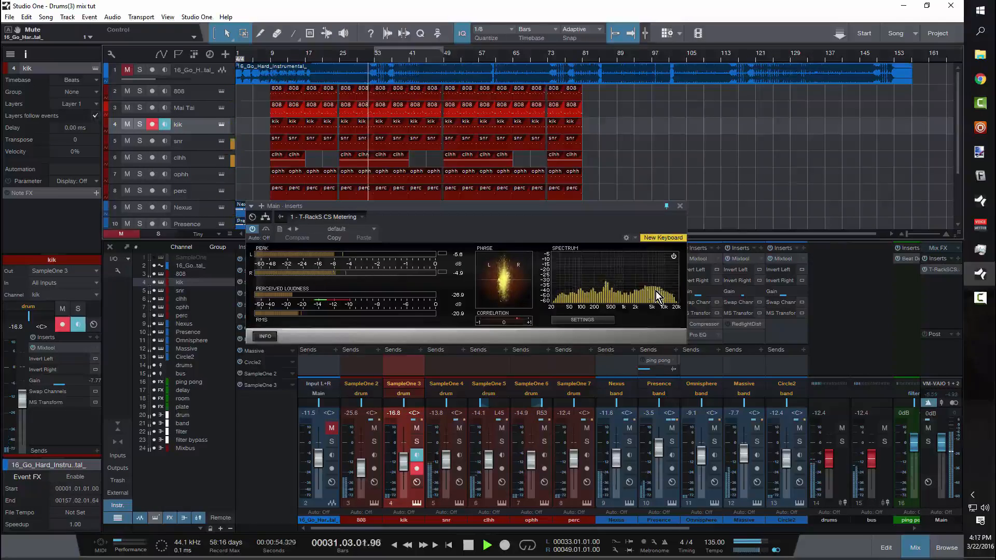
{"action": "key", "text": "space"}
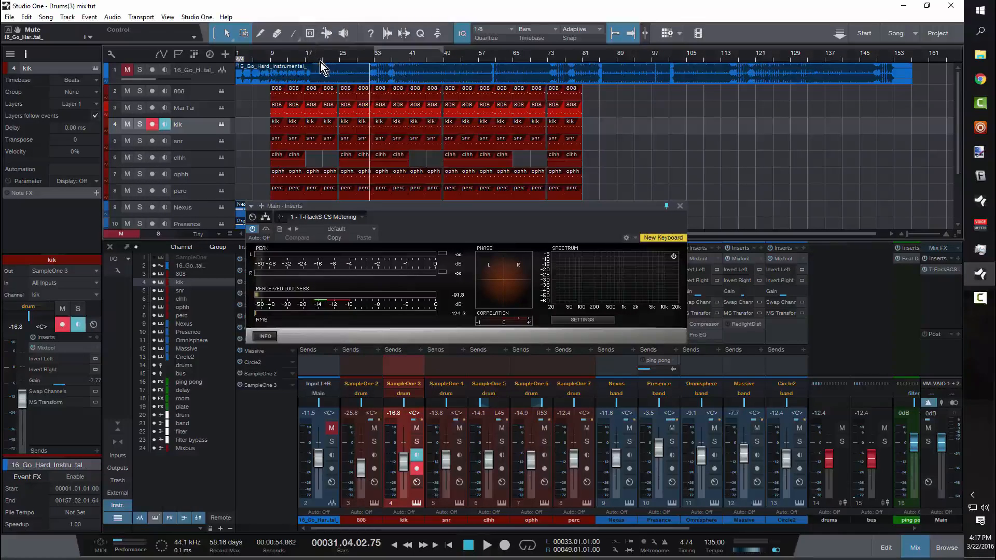
Step: Solo the reference instrumental again and play it from just after bar 17 to examine its midrange on the spectrum
{"action": "left_click", "coordinate": [139, 70]}
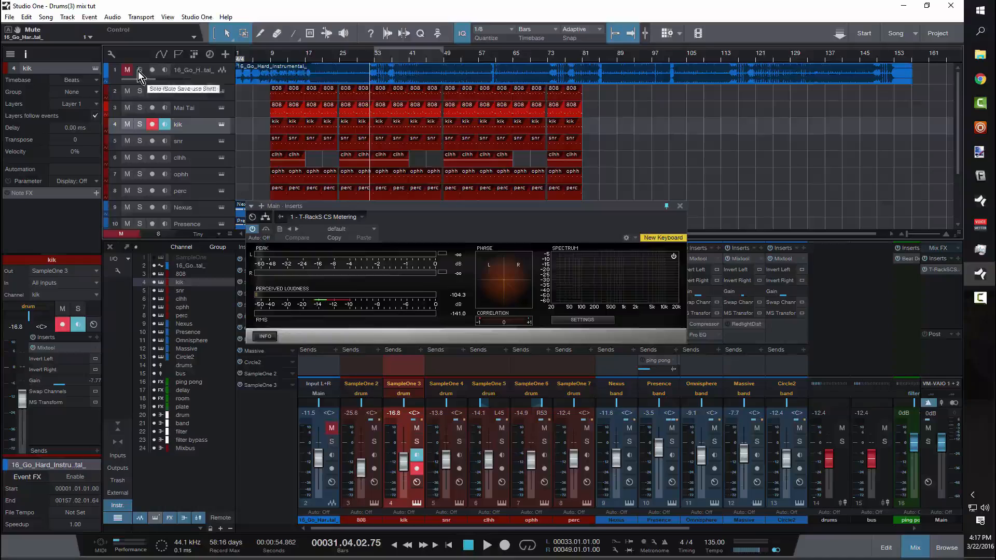
{"action": "left_click", "coordinate": [313, 55]}
{"action": "key", "text": "space"}
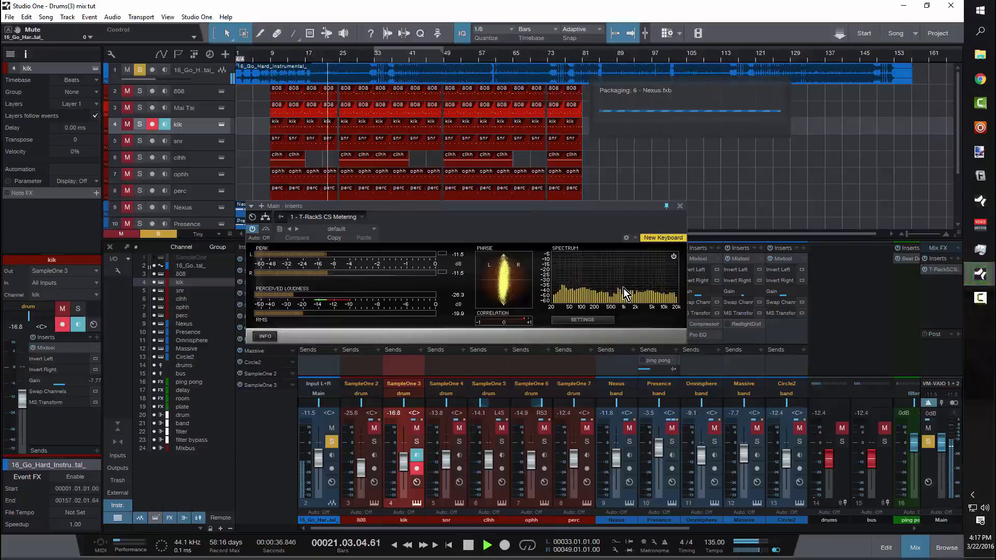
{"action": "key", "text": "space"}
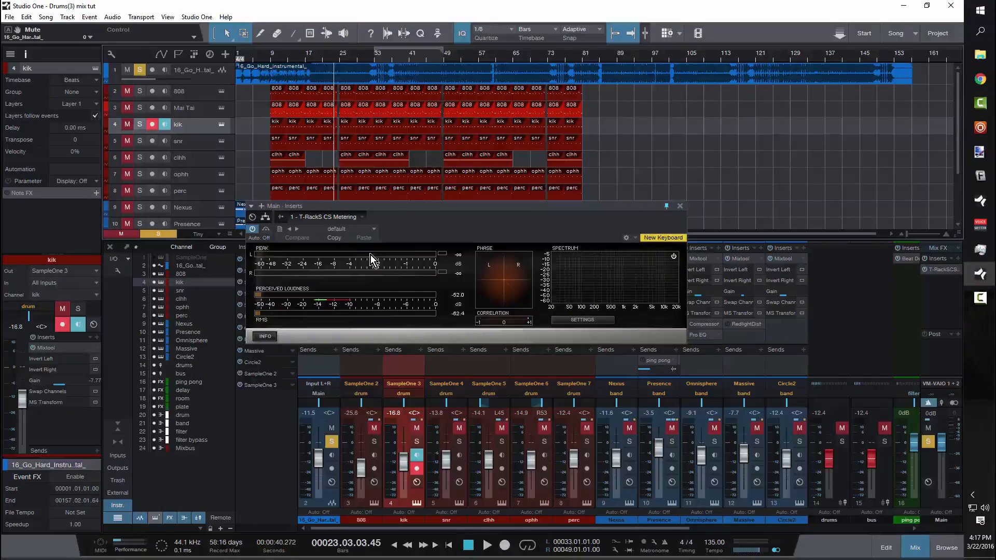
Step: Mute the reference, play the mix from bar 9, and lower the Presence channel's volume to -7.2 dB
{"action": "left_click_drag", "start_coordinate": [669, 528], "coordinate": [749, 528]}
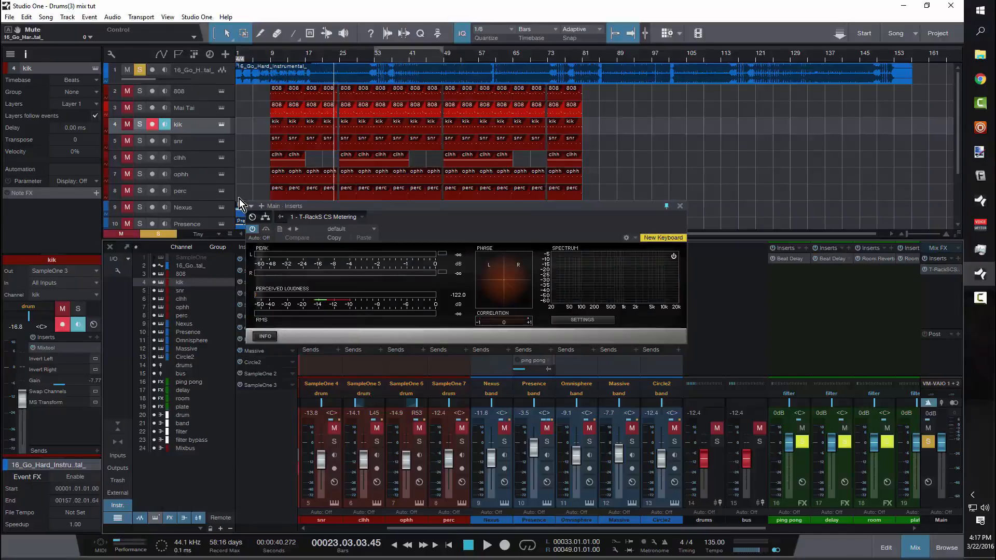
{"action": "left_click", "coordinate": [127, 70]}
{"action": "left_click", "coordinate": [273, 53]}
{"action": "key", "text": "space"}
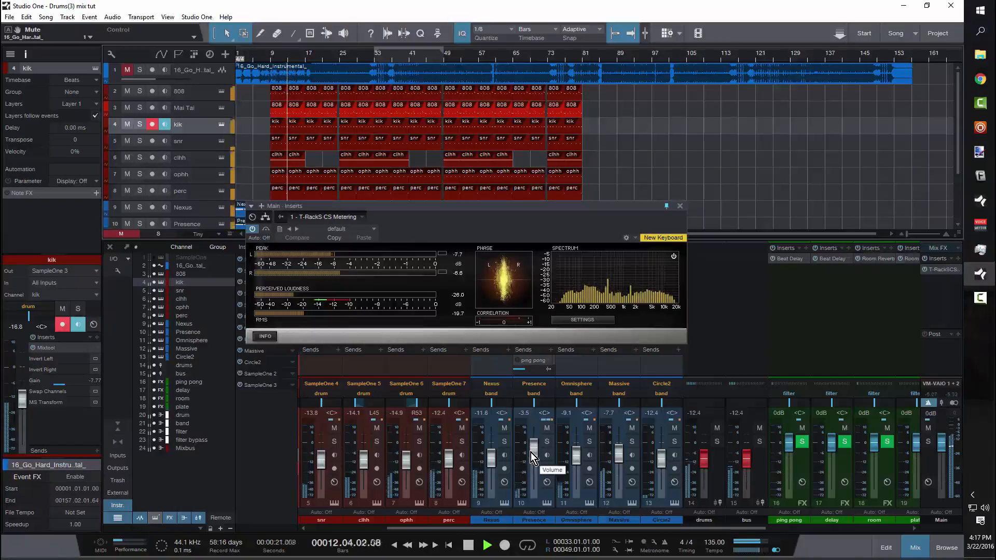
{"action": "left_click_drag", "start_coordinate": [530, 452], "coordinate": [530, 459]}
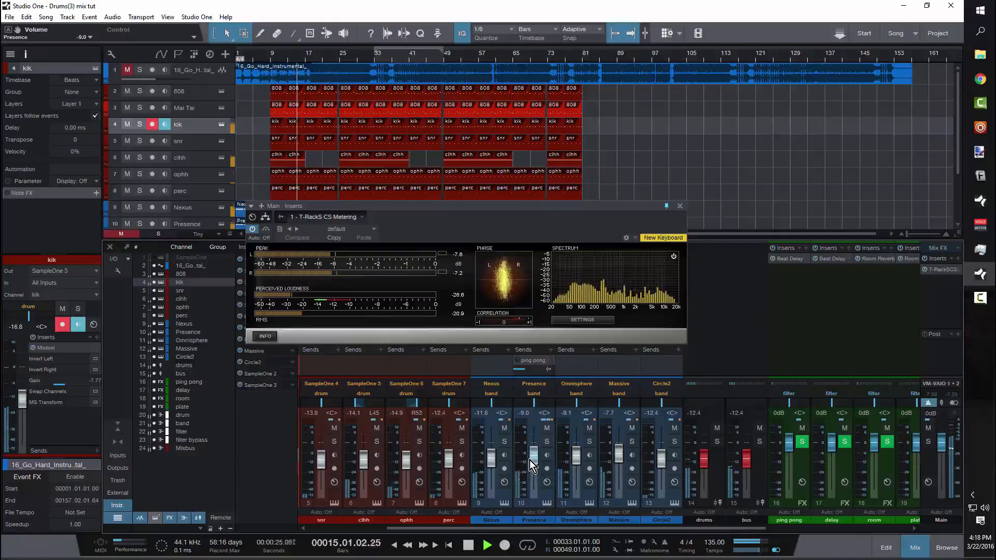
{"action": "left_click_drag", "start_coordinate": [530, 459], "coordinate": [530, 459]}
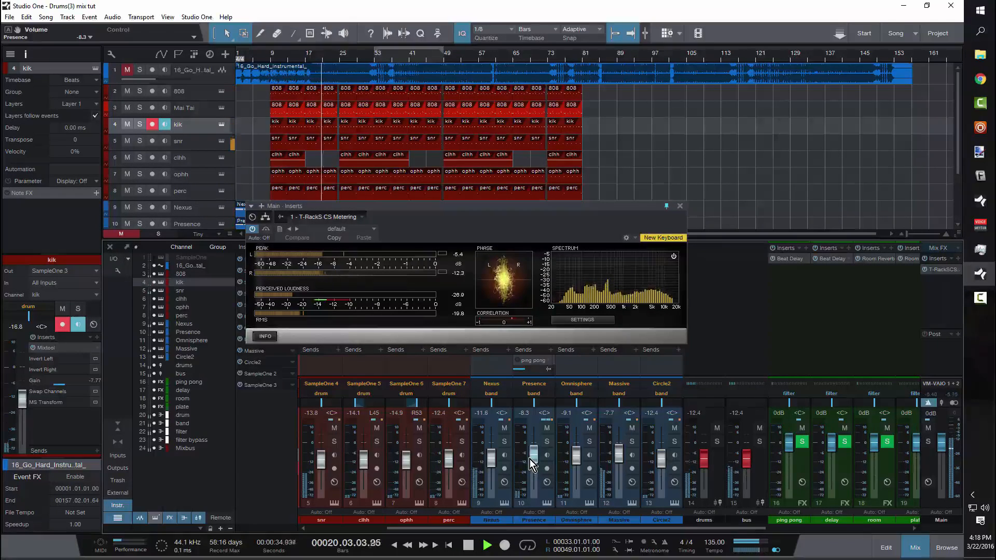
{"action": "scroll", "coordinate": [529, 460], "scroll_direction": "up", "scroll_amount": 4}
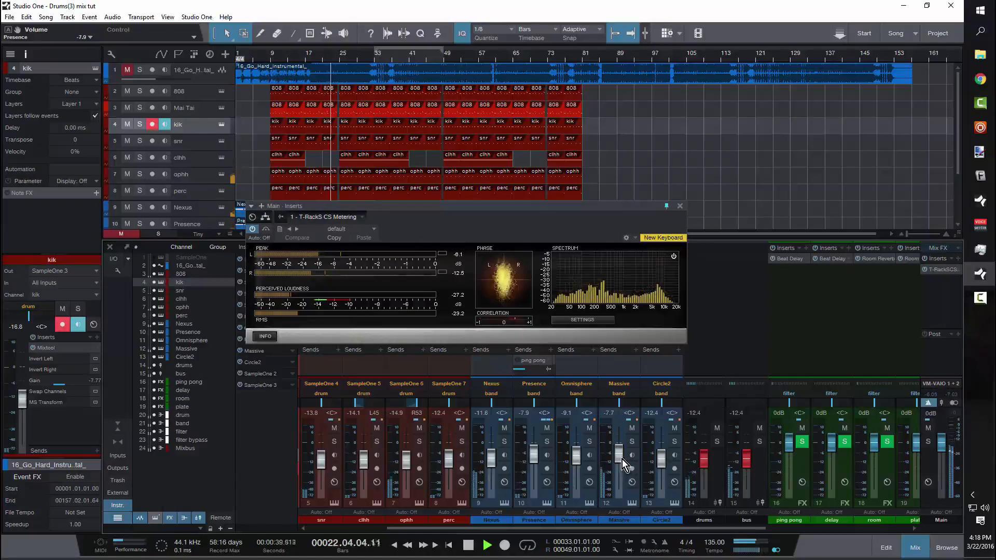
{"action": "scroll", "coordinate": [537, 459], "scroll_direction": "up", "scroll_amount": 7}
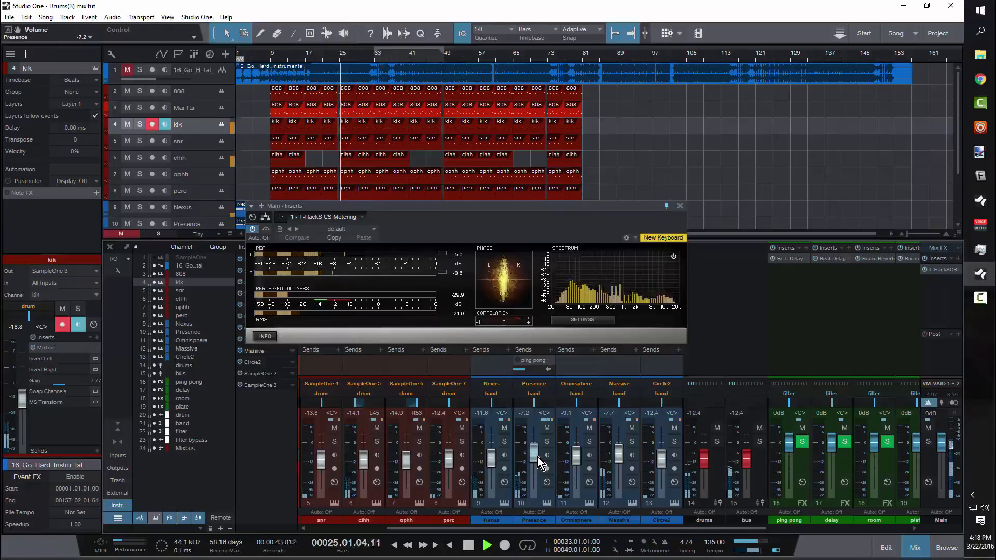
Step: Lower the Massive channel's volume to -9.0 dB and stop playback
{"action": "scroll", "coordinate": [619, 490], "scroll_direction": "down", "scroll_amount": 3}
{"action": "left_click_drag", "start_coordinate": [619, 493], "coordinate": [619, 459]}
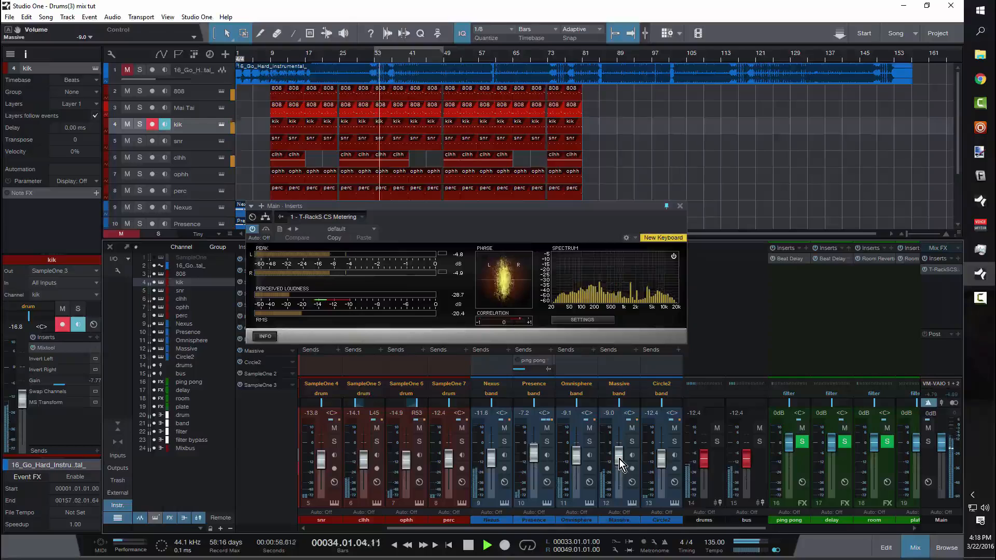
{"action": "key", "text": "space"}
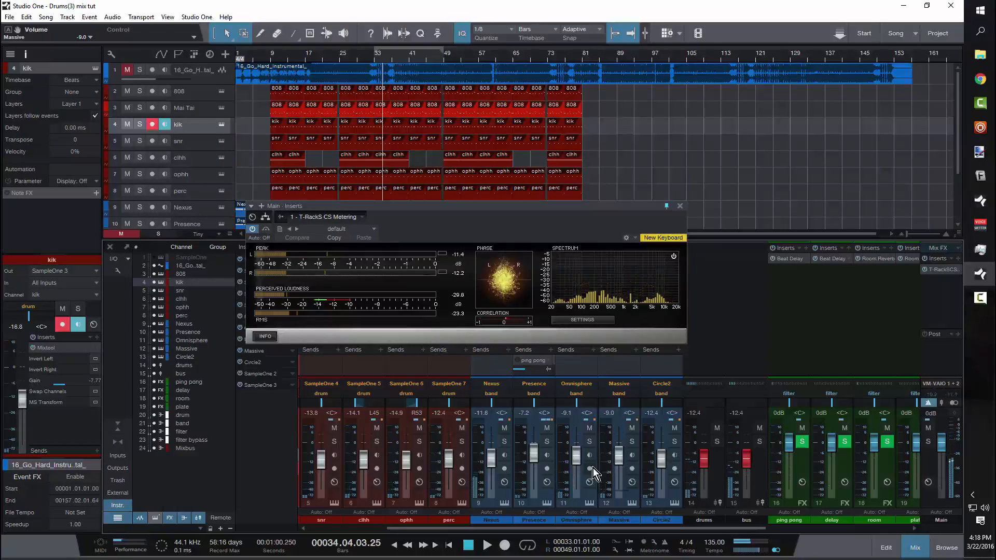
Step: Close the metering window, solo the Omnisphere track, and play it from bar 34
{"action": "left_click", "coordinate": [680, 207]}
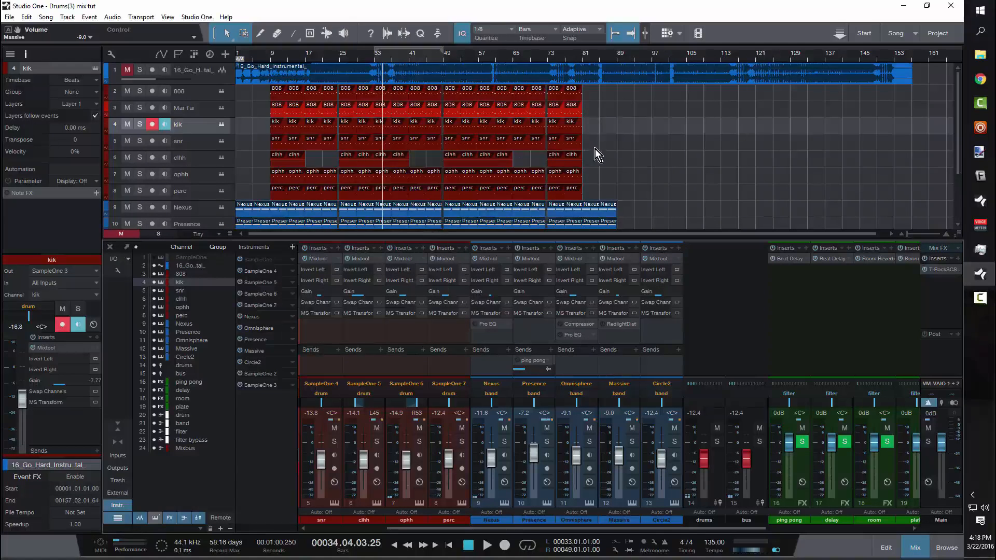
{"action": "scroll", "coordinate": [593, 151], "scroll_direction": "down", "scroll_amount": 4}
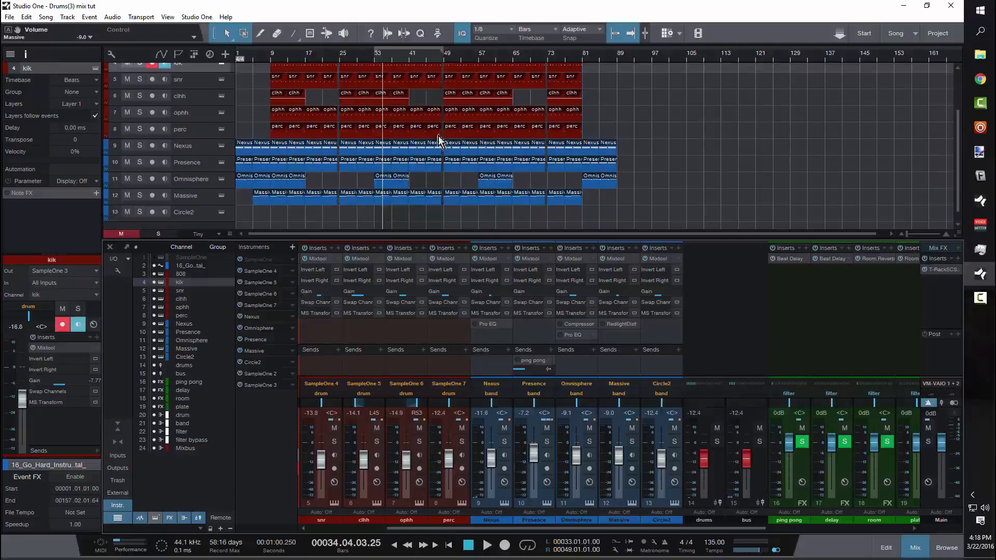
{"action": "left_click", "coordinate": [378, 61]}
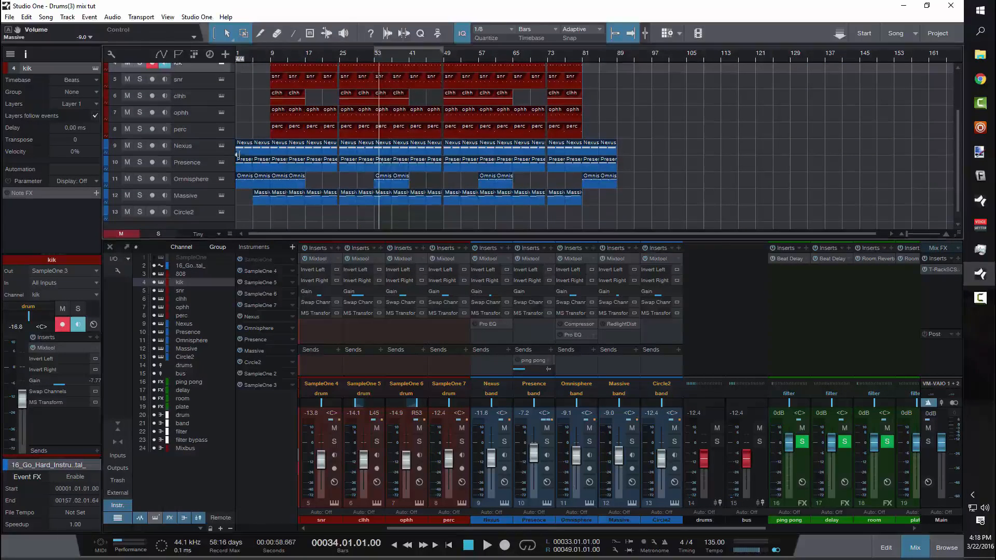
{"action": "left_click", "coordinate": [139, 178]}
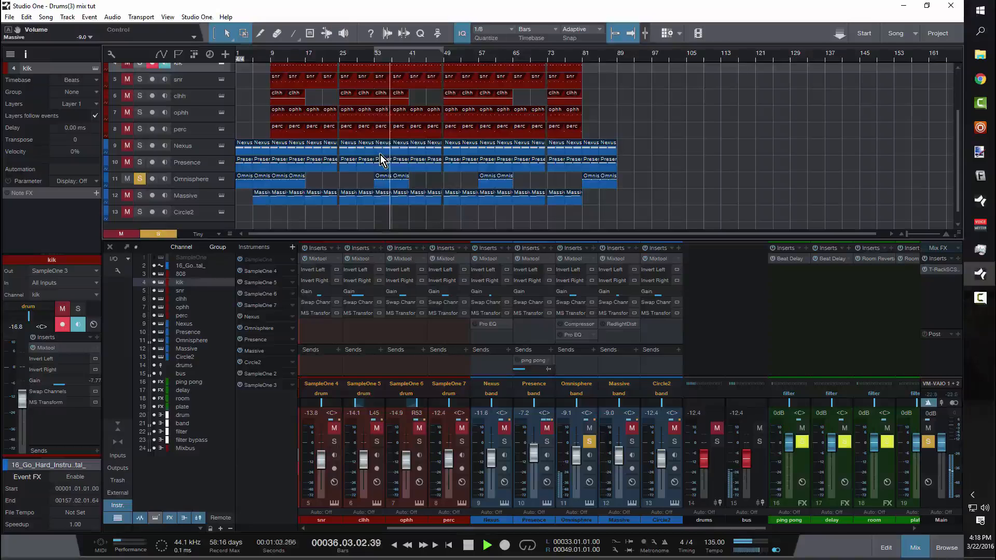
{"action": "key", "text": "space"}
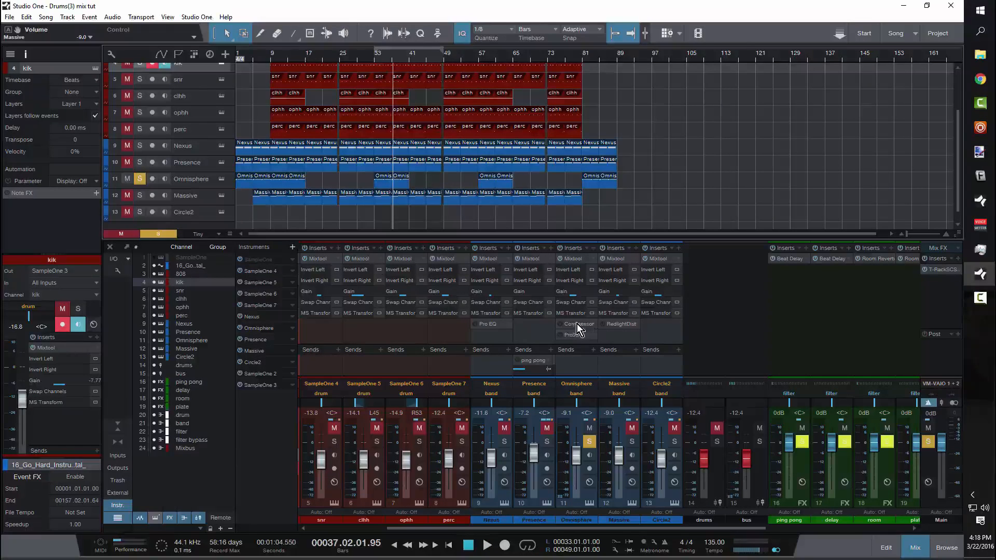
Step: Enable the Omnisphere channel's Compressor, view its instrument presets, and move its window away from the channel's inserts
{"action": "left_click", "coordinate": [560, 324]}
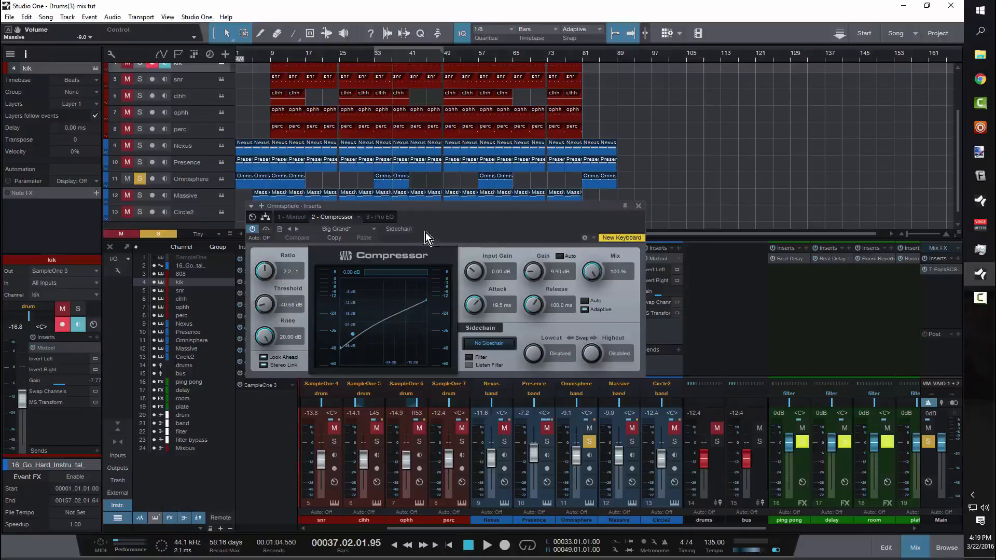
{"action": "left_click", "coordinate": [373, 230]}
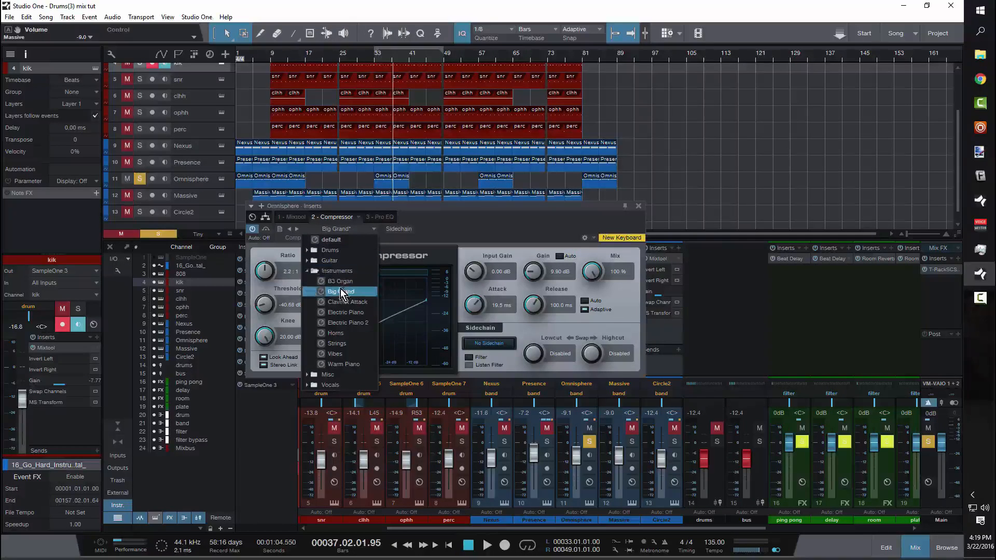
{"action": "left_click", "coordinate": [601, 210]}
{"action": "left_click_drag", "start_coordinate": [602, 210], "coordinate": [473, 223]}
Step: Play the soloed Omnisphere track from bar 33 to examine the Compressor's dynamic range reduction
{"action": "left_click", "coordinate": [377, 61]}
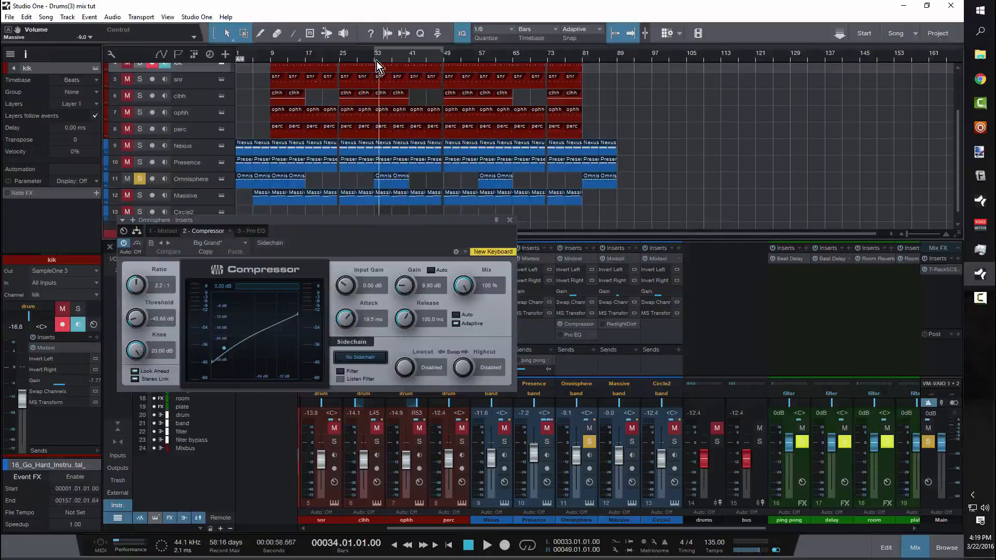
{"action": "left_click", "coordinate": [374, 62]}
{"action": "key", "text": "space"}
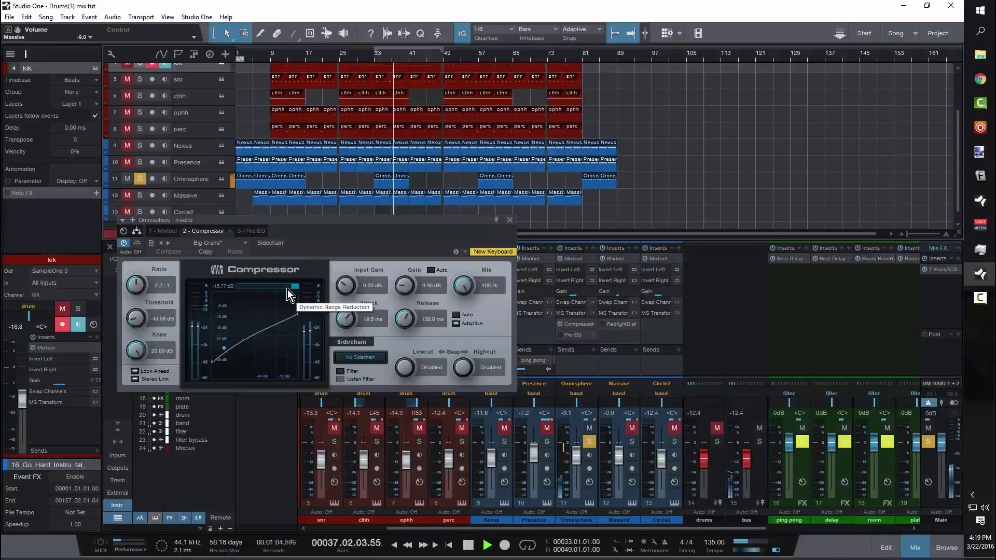
{"action": "key", "text": "space"}
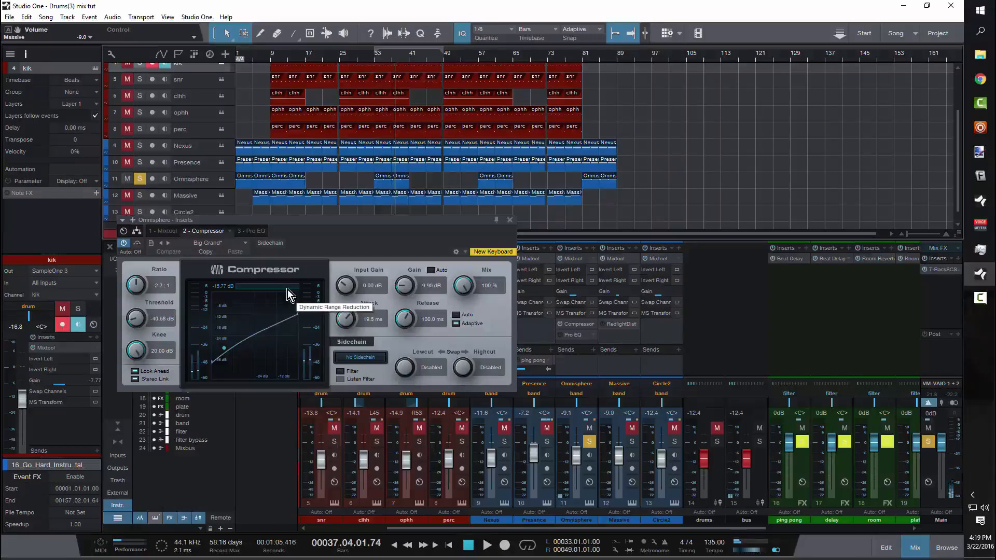
Step: Unsolo the Omnisphere track and enable its Pro EQ while the full mix plays from bar 33
{"action": "left_click", "coordinate": [375, 61]}
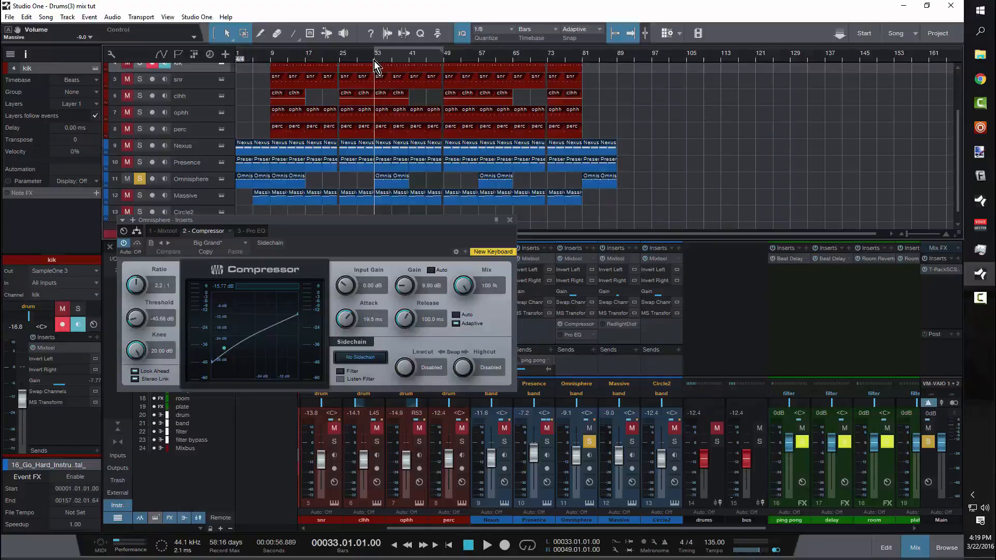
{"action": "left_click", "coordinate": [139, 179]}
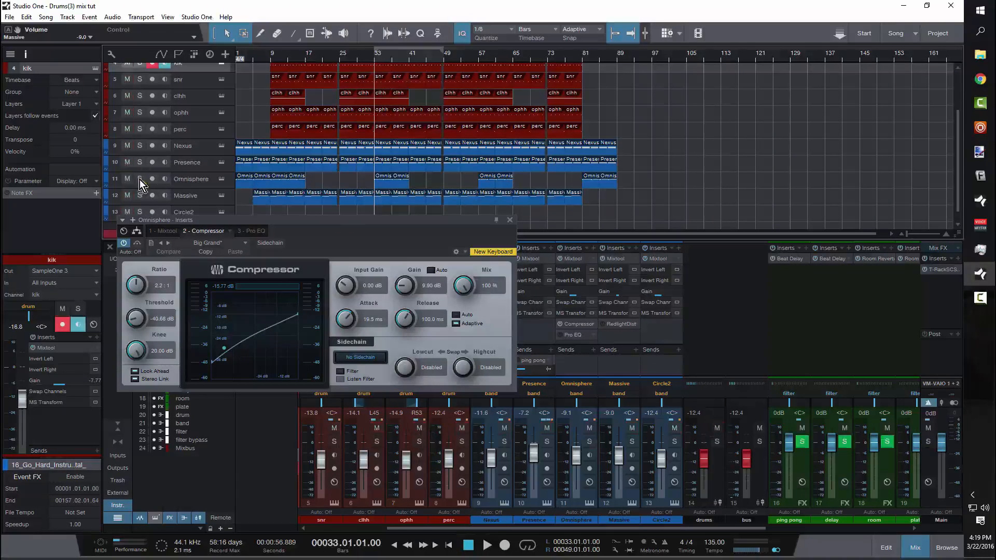
{"action": "left_click", "coordinate": [576, 335]}
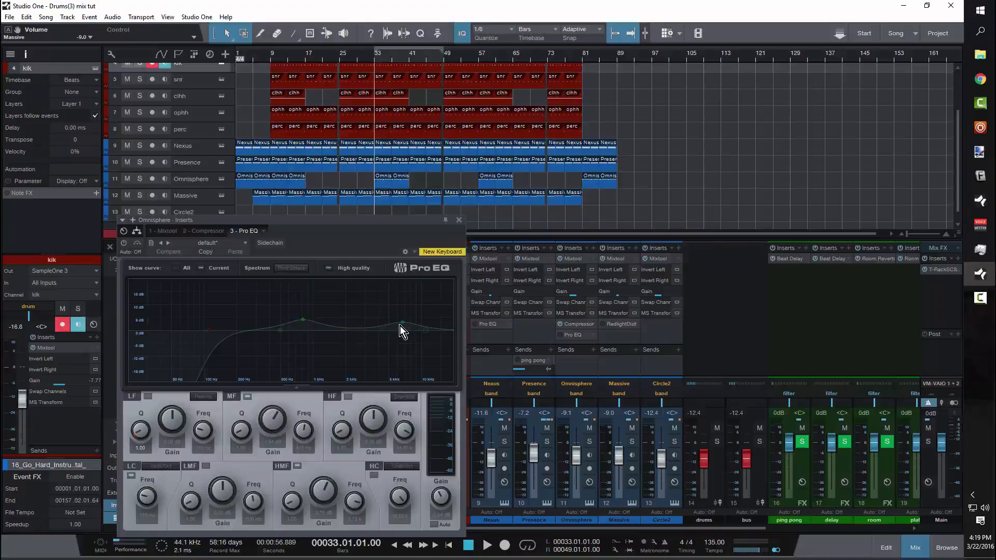
{"action": "left_click", "coordinate": [458, 219]}
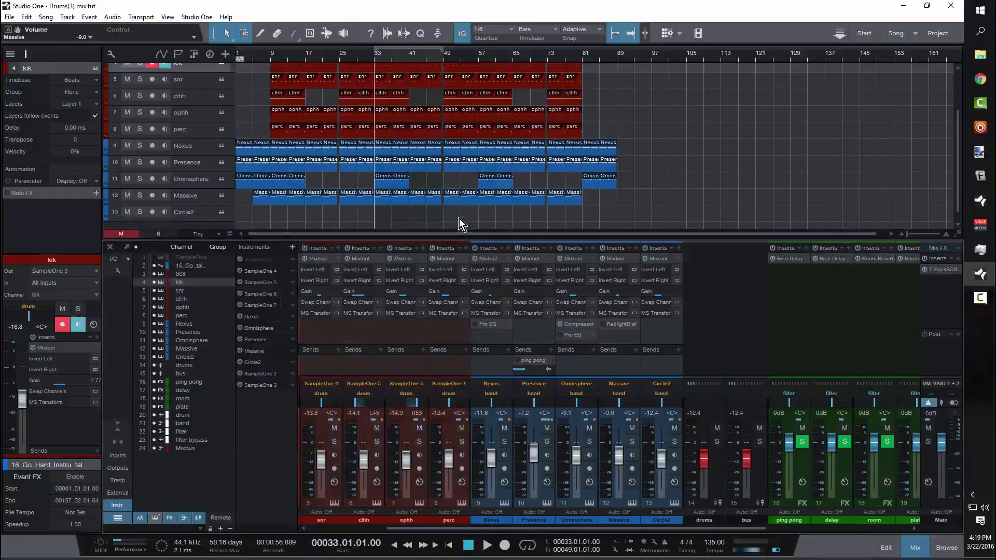
{"action": "key", "text": "space"}
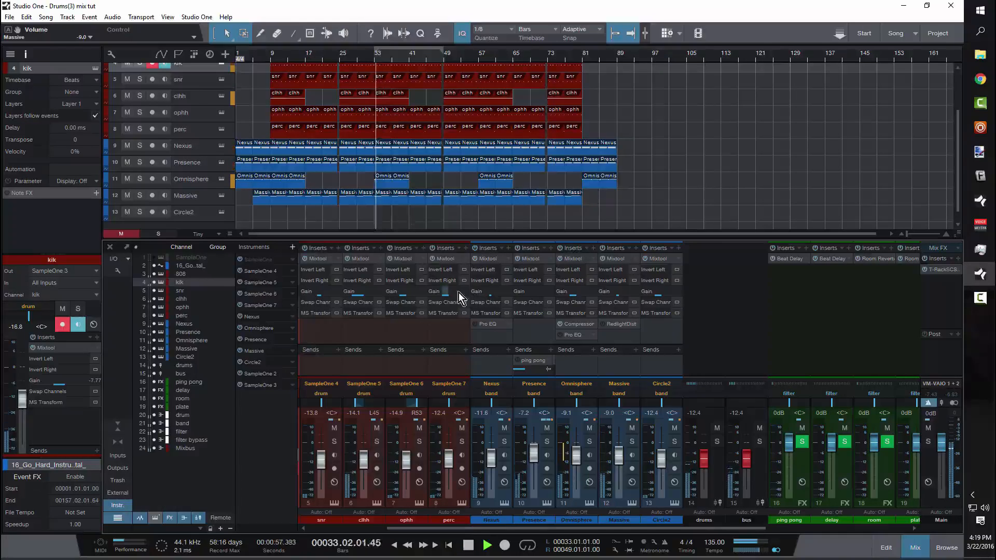
{"action": "left_click", "coordinate": [574, 335]}
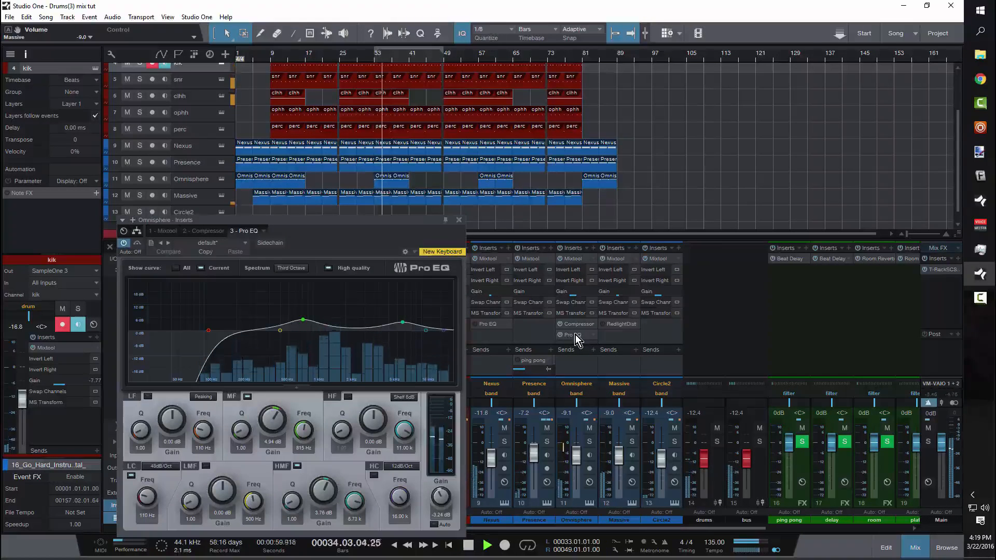
Step: Close the Omnisphere insert window, enable the Presence channel's ping pong and room sends, and play the mix from bar 33
{"action": "left_click", "coordinate": [460, 220]}
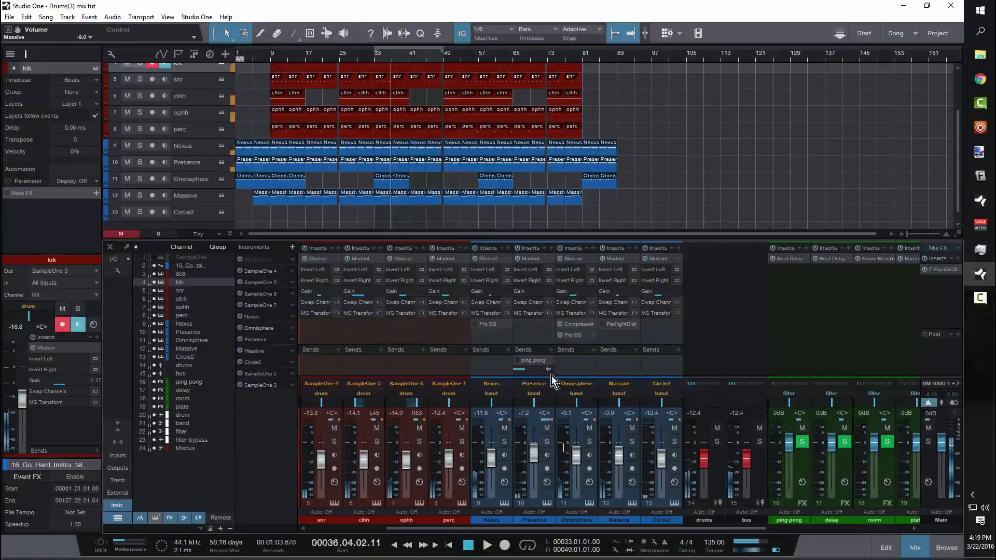
{"action": "left_click_drag", "start_coordinate": [543, 345], "coordinate": [543, 325]}
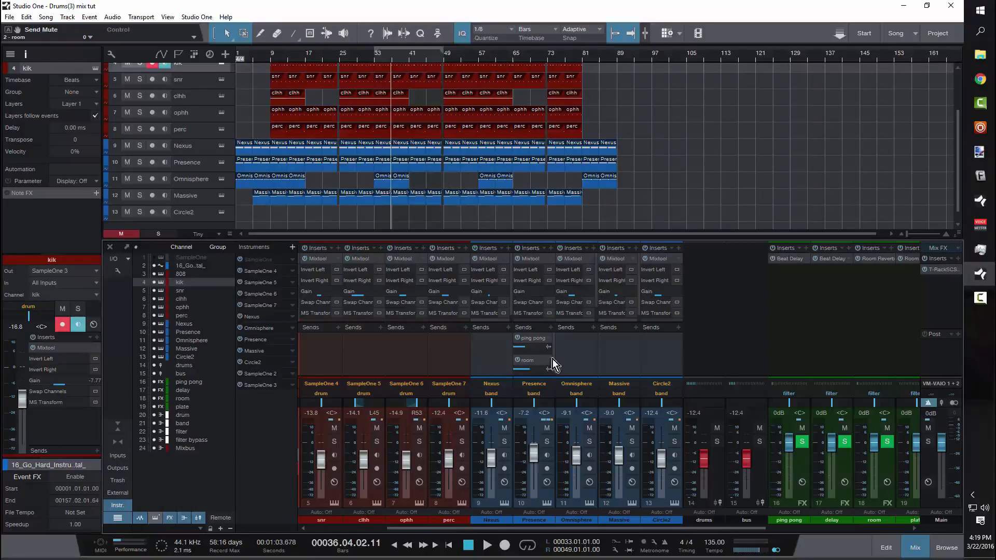
{"action": "left_click", "coordinate": [375, 60]}
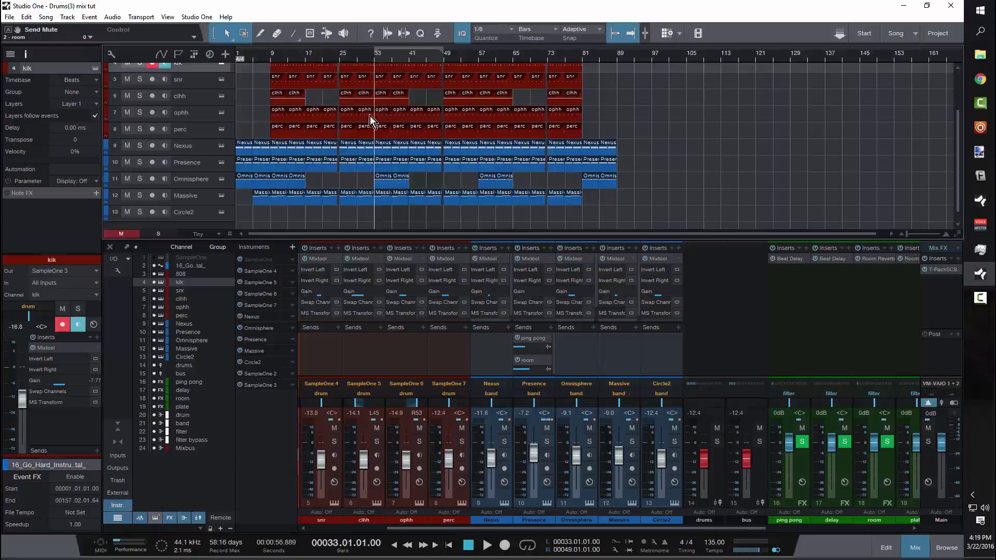
{"action": "key", "text": "space"}
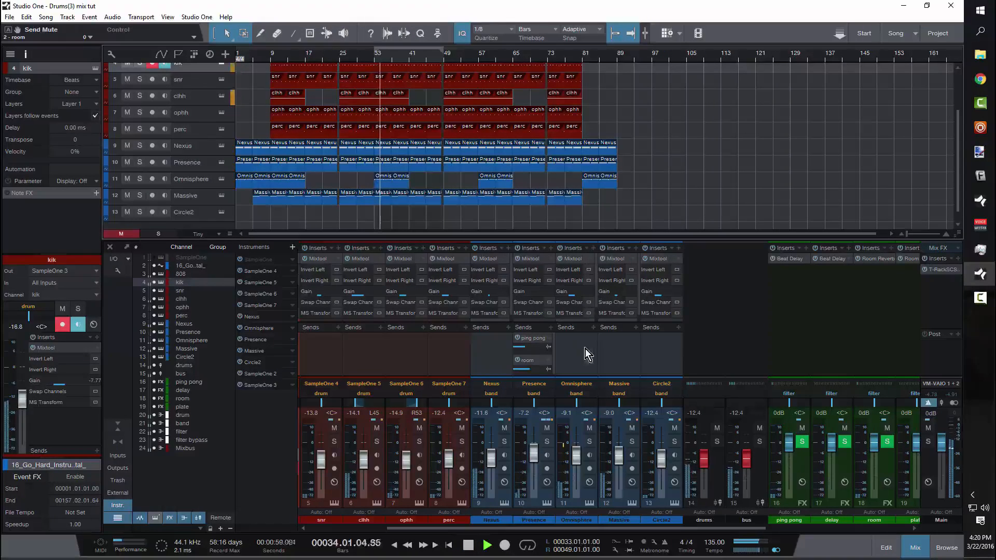
{"action": "left_click_drag", "start_coordinate": [574, 327], "coordinate": [574, 353]}
{"action": "key", "text": "space"}
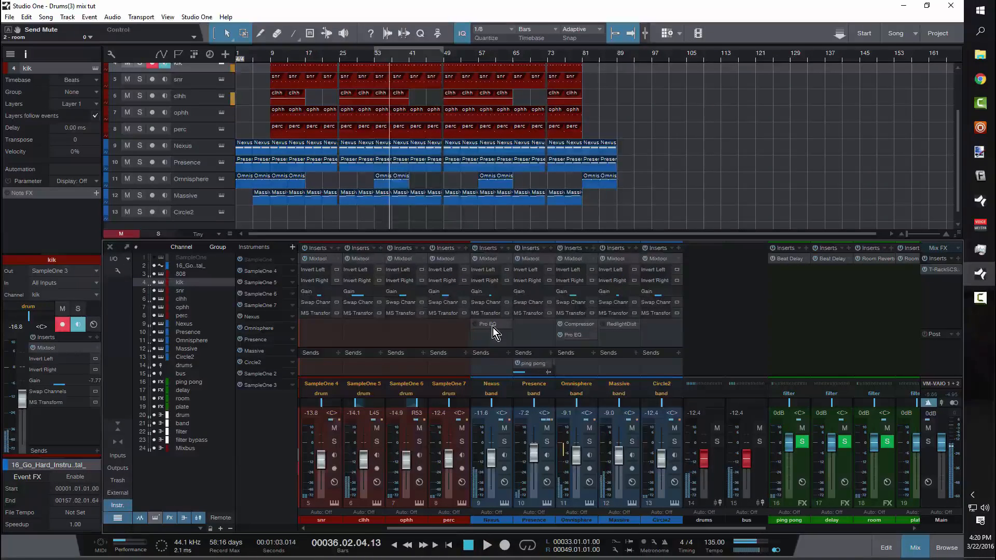
Step: Enable the Nexus channel's Pro EQ and the Massive channel's RedlightDist, keeping Fuzz as its distortion type
{"action": "left_click", "coordinate": [491, 324]}
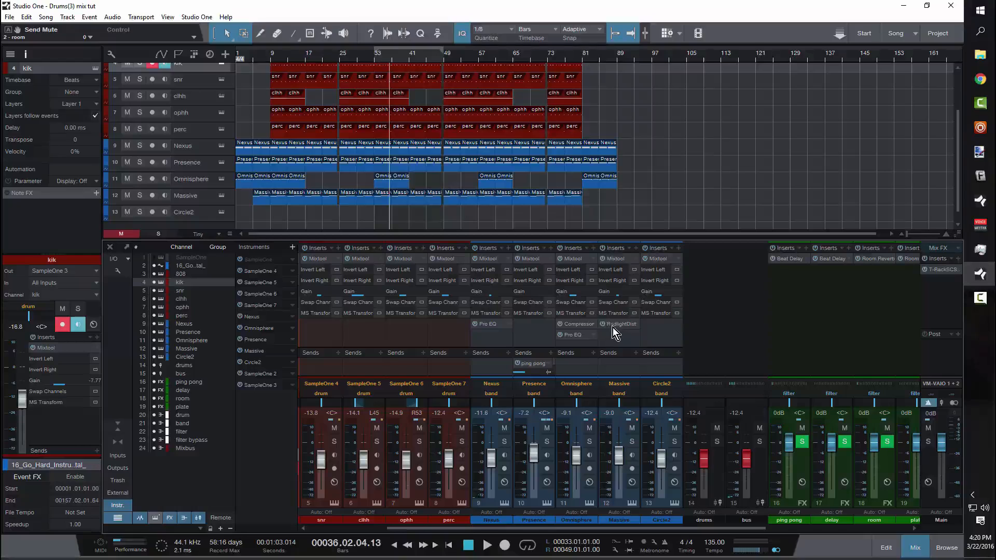
{"action": "left_click", "coordinate": [621, 324]}
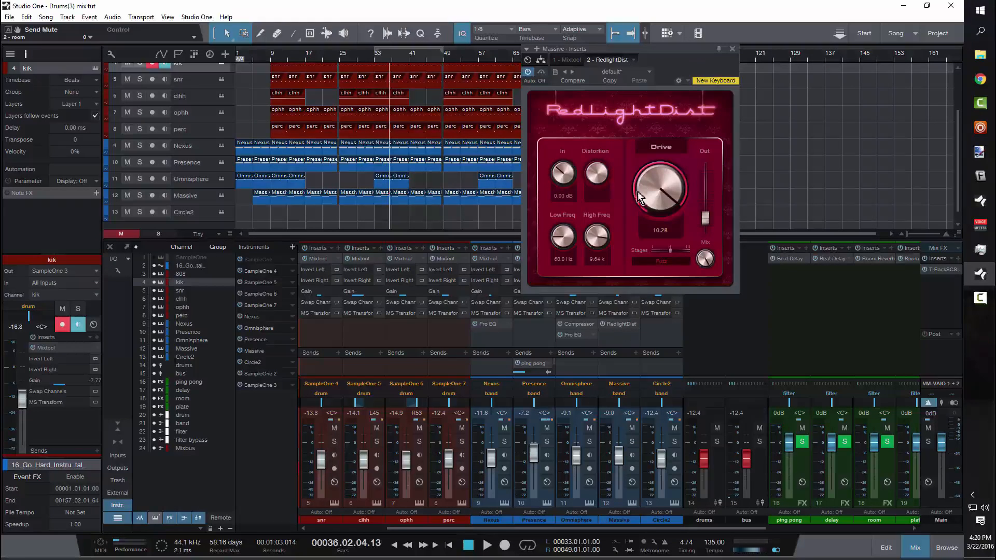
{"action": "left_click", "coordinate": [667, 262]}
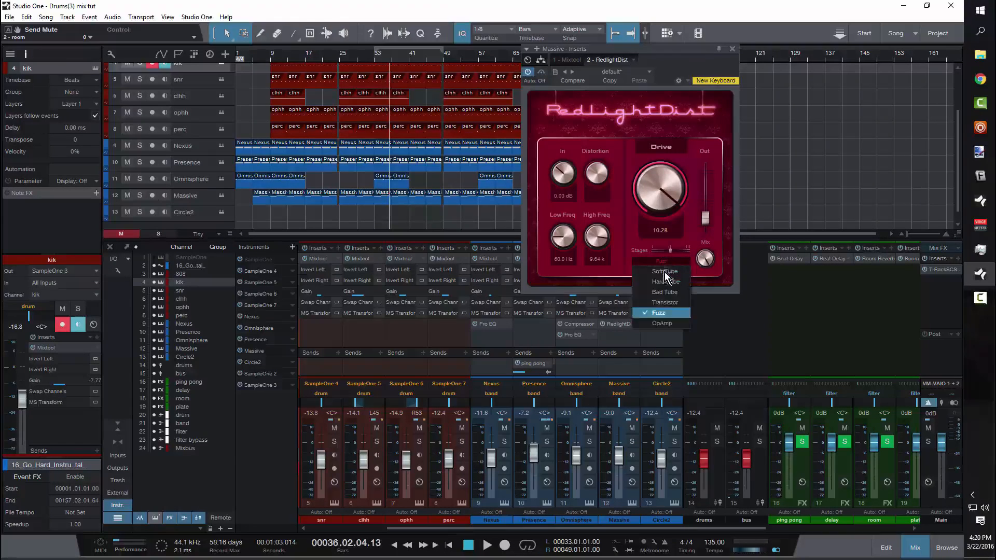
{"action": "left_click", "coordinate": [663, 313]}
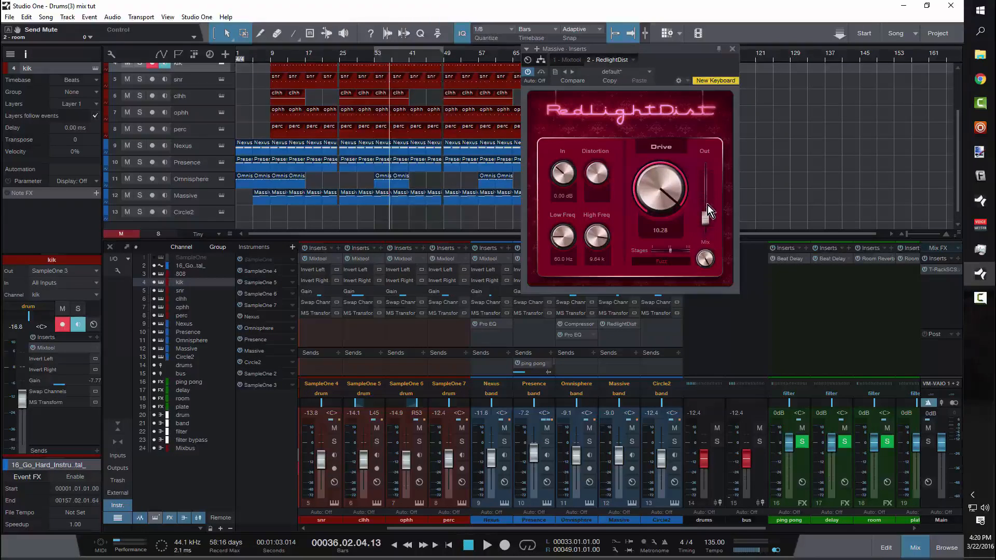
{"action": "left_click", "coordinate": [733, 50]}
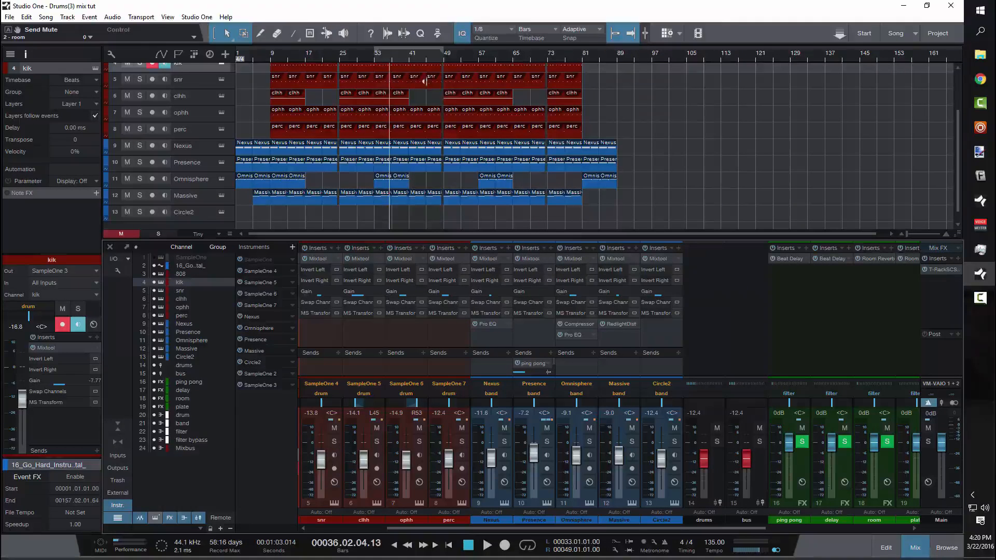
Step: Audition the Massive track soloed from bar 33, and lower its volume to -9.8 dB within the full mix
{"action": "key", "text": "space"}
{"action": "key", "text": "space"}
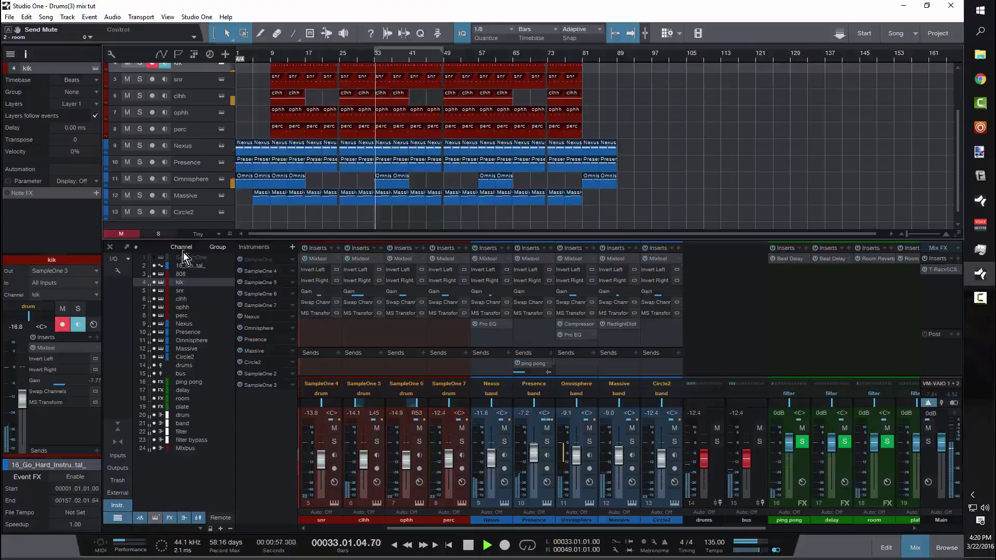
{"action": "left_click", "coordinate": [139, 199]}
{"action": "left_click", "coordinate": [139, 196]}
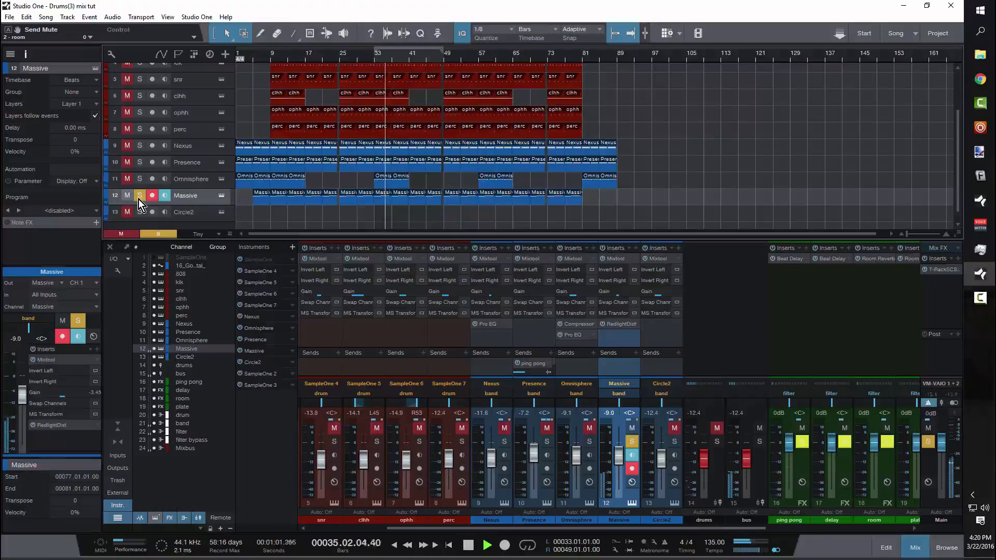
{"action": "left_click", "coordinate": [142, 196]}
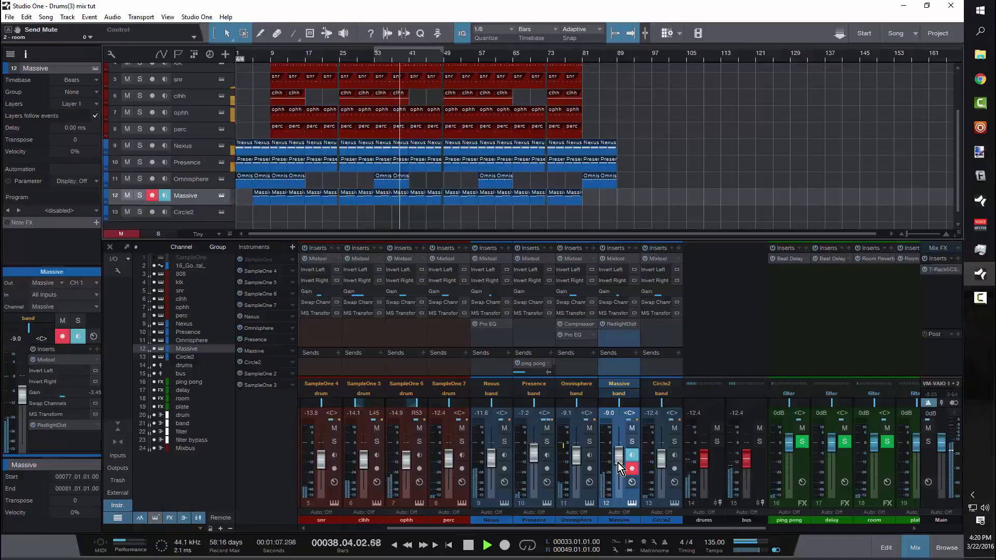
{"action": "scroll", "coordinate": [617, 462], "scroll_direction": "down", "scroll_amount": 1}
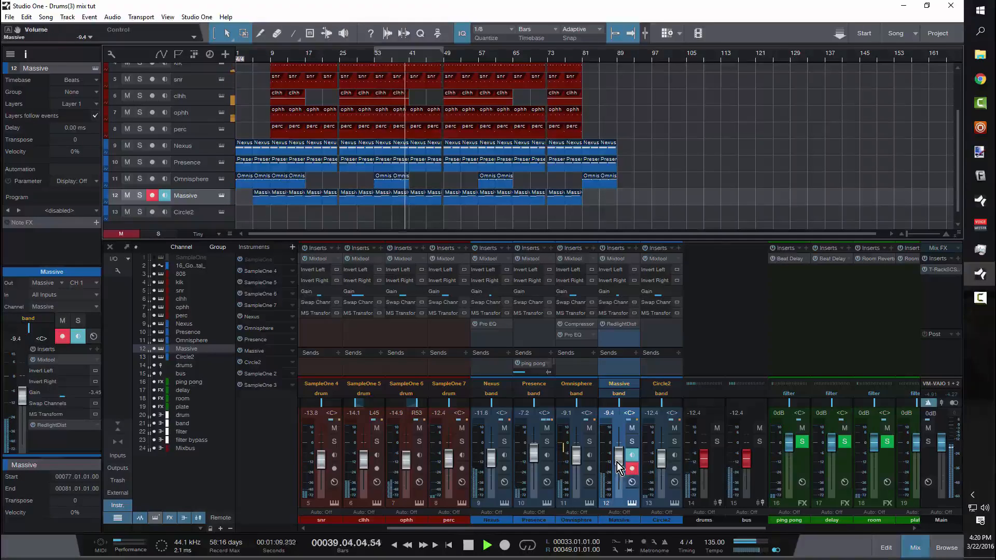
{"action": "key", "text": "space"}
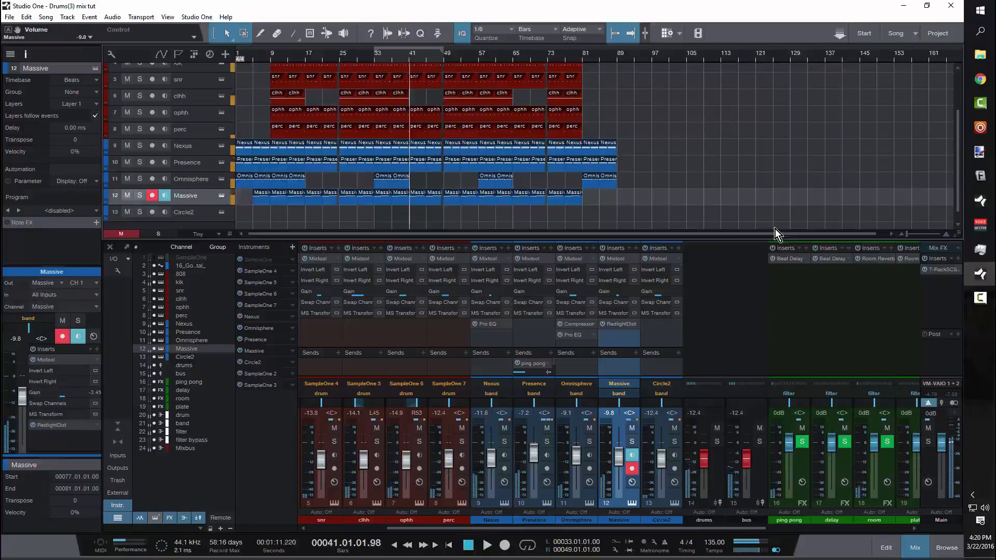
Step: Return the playhead to bar 33, and open and enable the Mixbus channel's Compressor with its Master Bus preset
{"action": "left_click", "coordinate": [378, 63]}
{"action": "scroll", "coordinate": [854, 310], "scroll_direction": "right", "scroll_amount": 5}
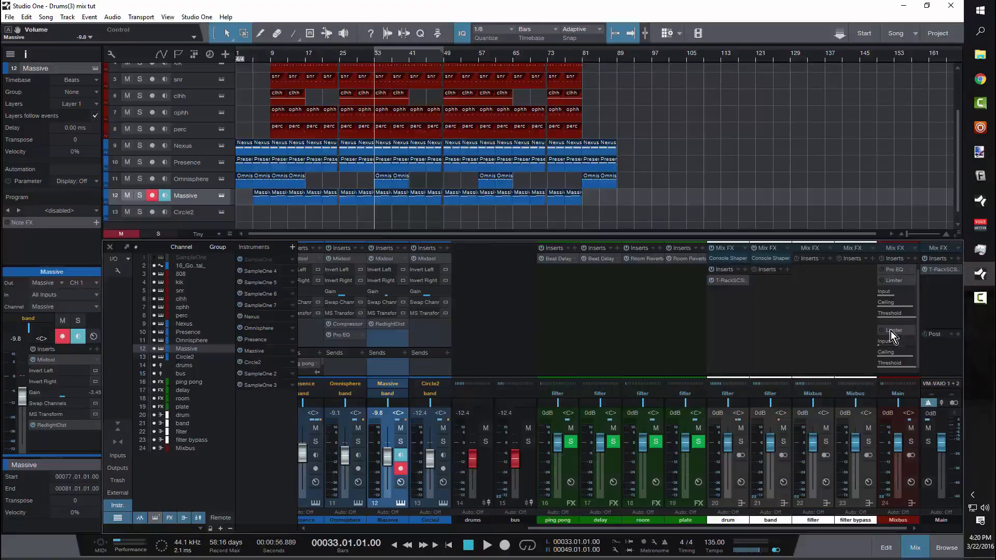
{"action": "right_click", "coordinate": [915, 329]}
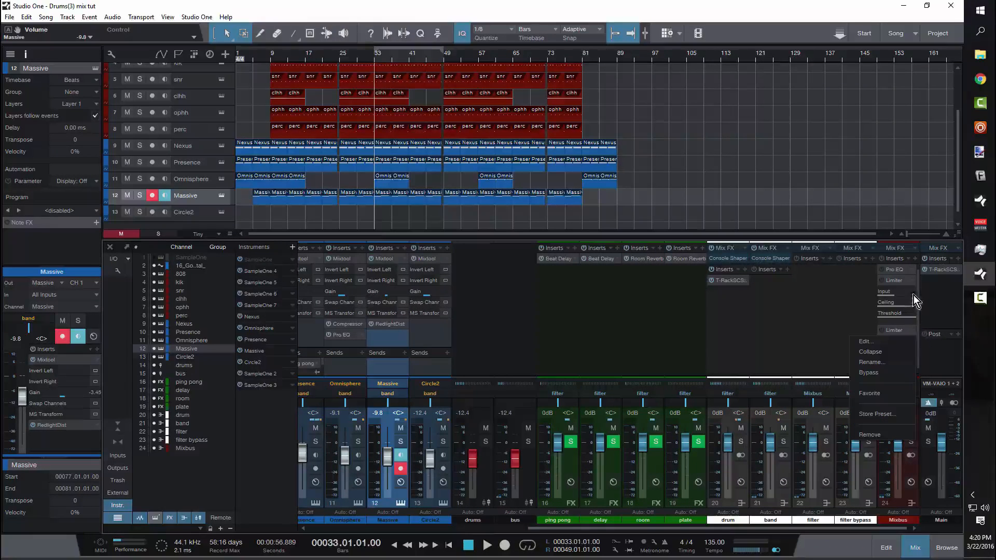
{"action": "left_click_drag", "start_coordinate": [917, 296], "coordinate": [921, 257]}
{"action": "double_click", "coordinate": [901, 268]}
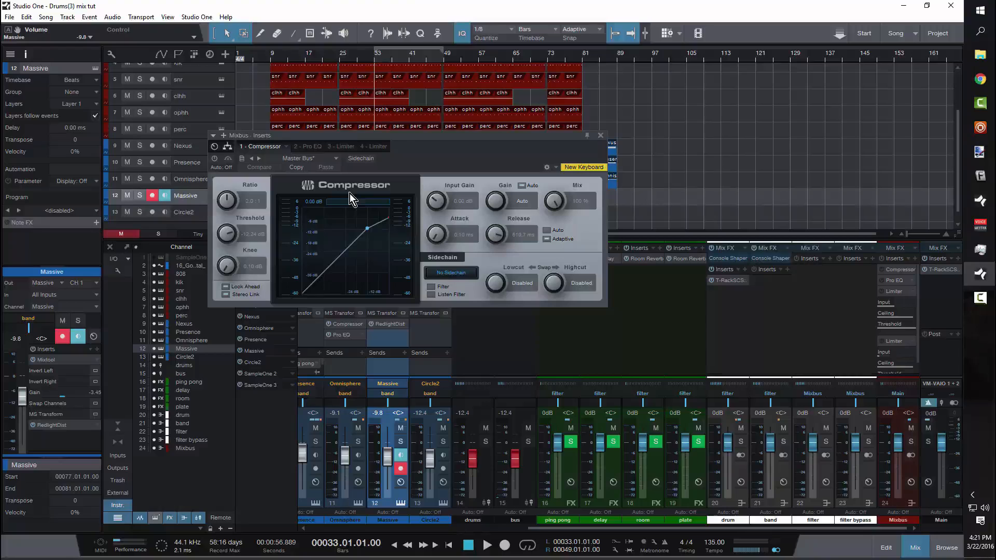
{"action": "left_click", "coordinate": [215, 159]}
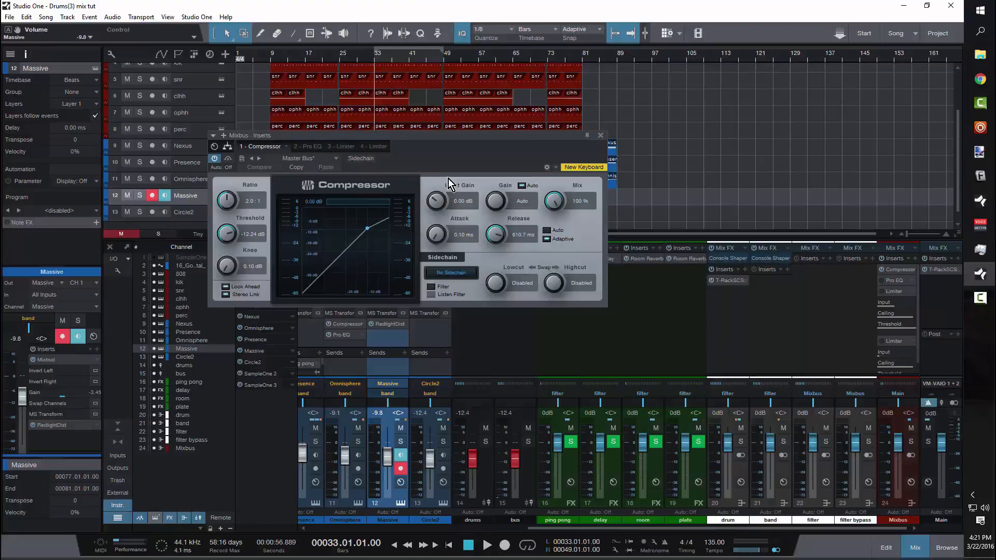
Step: During playback, set the Mixbus Compressor's threshold to -10.08 dB and its gain to 3.36 dB with auto gain off
{"action": "key", "text": "space"}
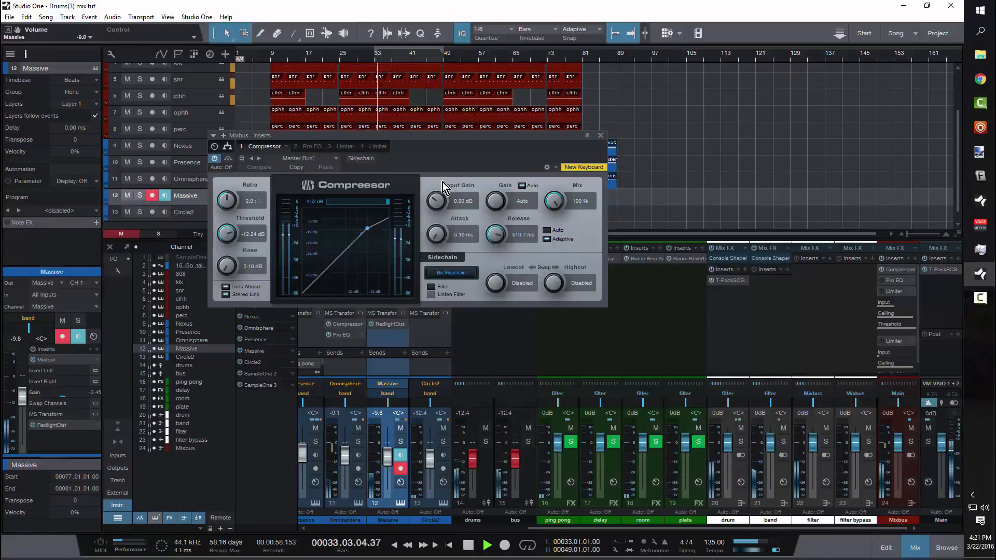
{"action": "left_click_drag", "start_coordinate": [226, 242], "coordinate": [226, 234]}
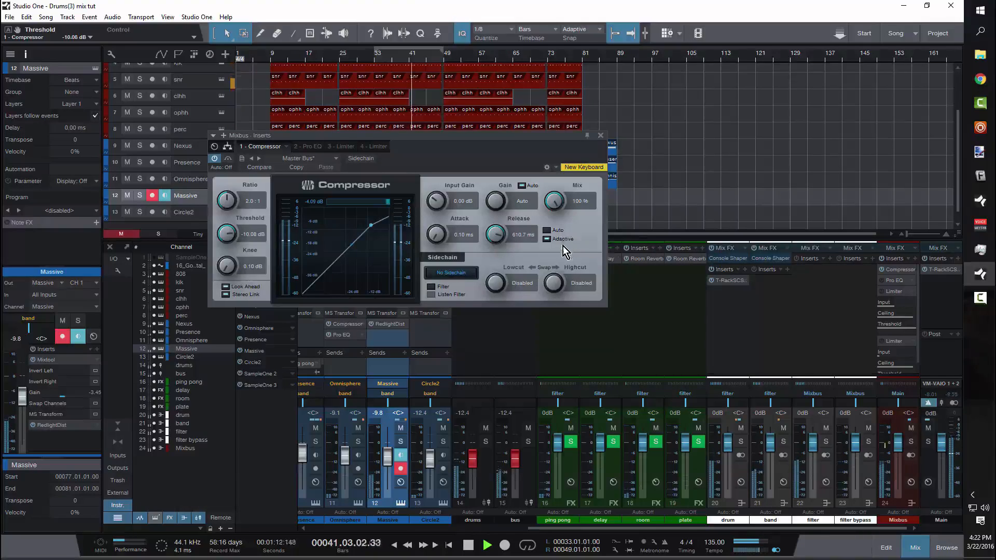
{"action": "left_click", "coordinate": [521, 187]}
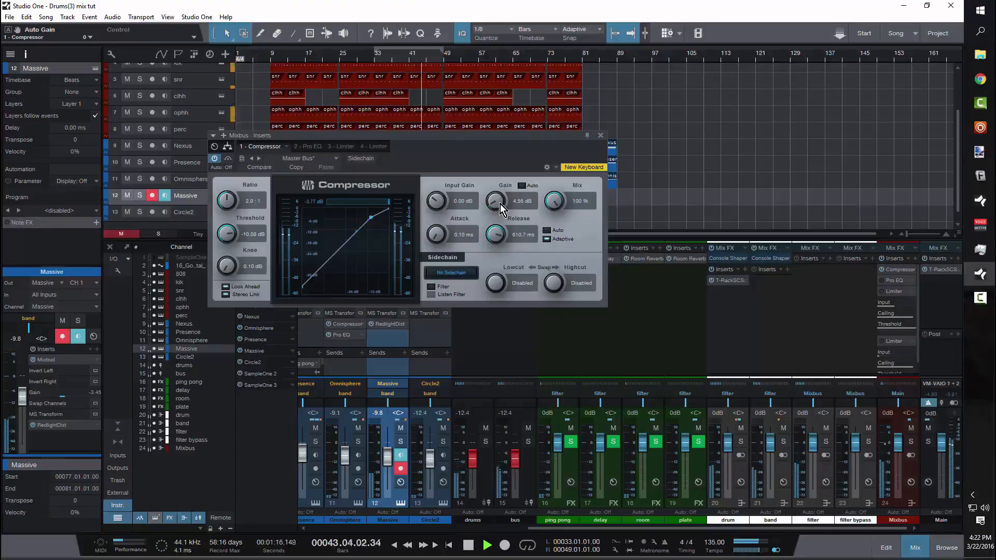
{"action": "left_click_drag", "start_coordinate": [499, 204], "coordinate": [499, 207]}
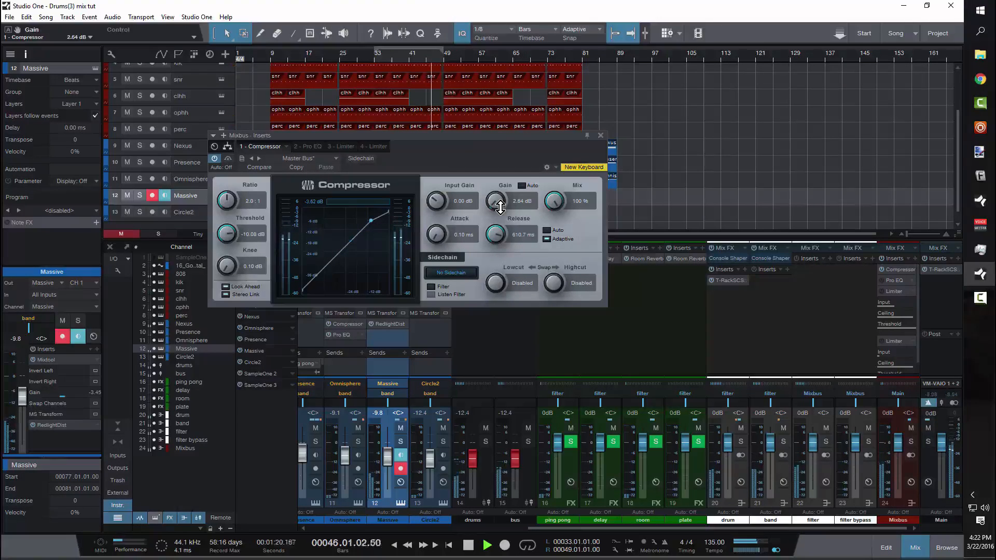
{"action": "left_click_drag", "start_coordinate": [500, 207], "coordinate": [500, 206]}
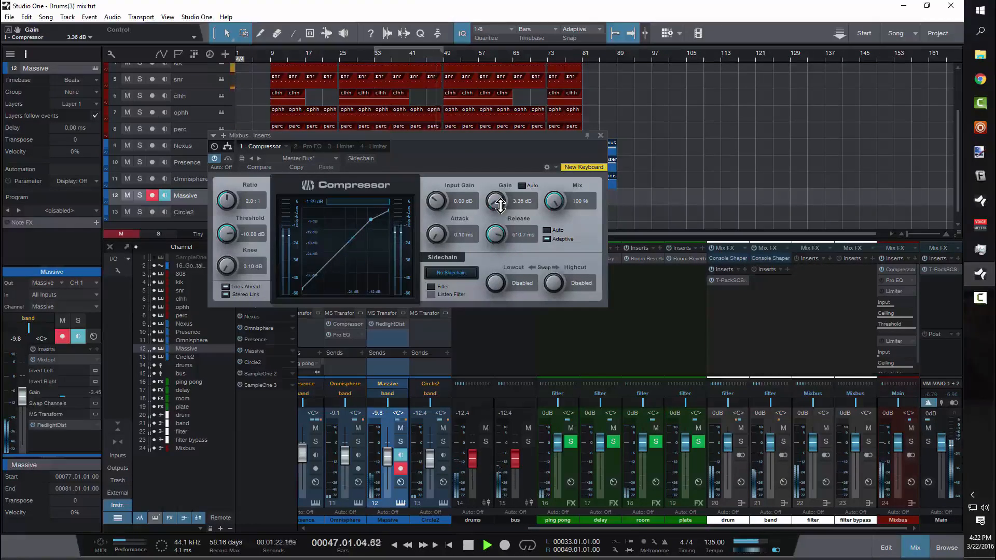
{"action": "key", "text": "space"}
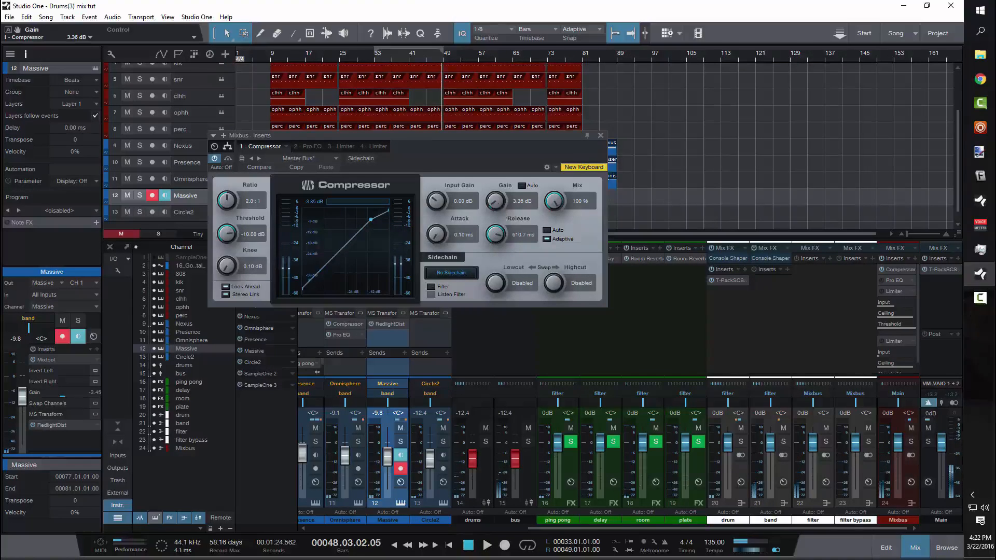
Step: Close the Compressor window and play the mix to check the Main output's level
{"action": "mouse_move", "coordinate": [952, 433]}
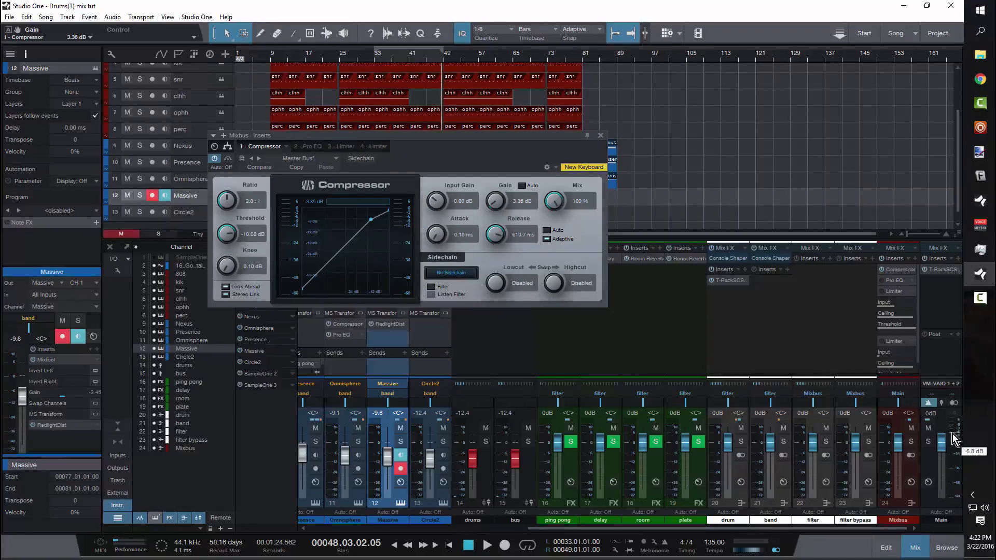
{"action": "left_click", "coordinate": [602, 136]}
{"action": "key", "text": "space"}
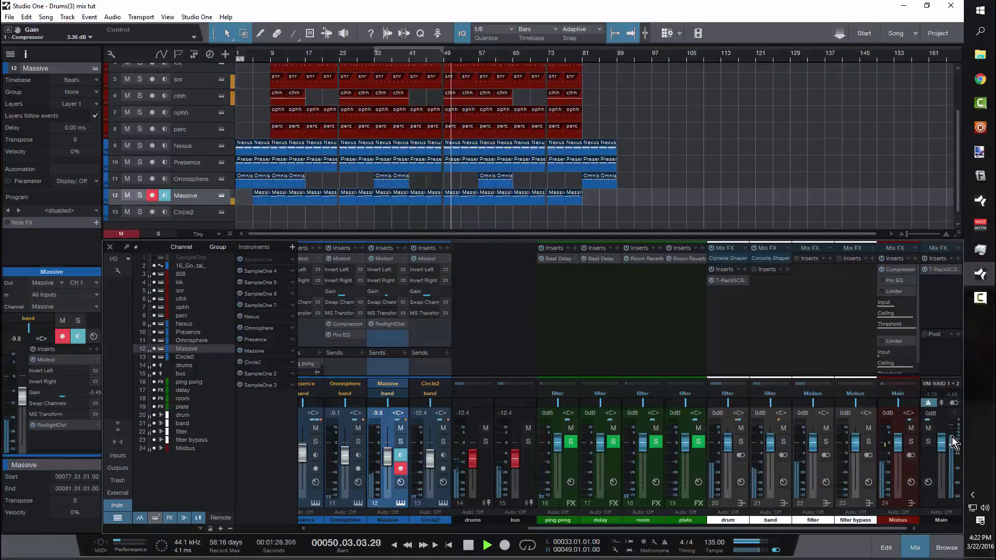
{"action": "key", "text": "space"}
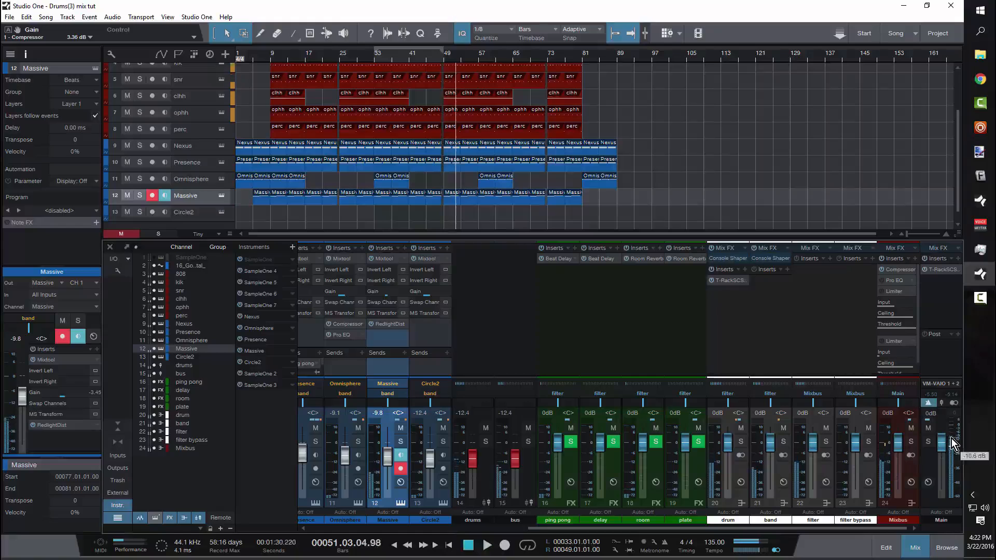
Step: Enable the Mixbus channel's Pro EQ with 48dB/Oct slopes on its 20 Hz low cut and 17.75 kHz high cut
{"action": "left_click", "coordinate": [903, 284]}
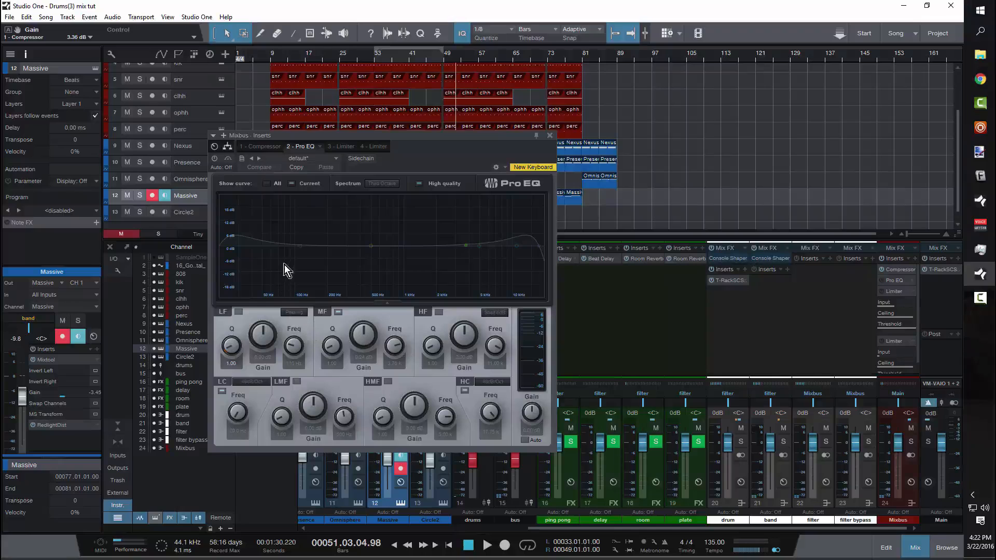
{"action": "left_click", "coordinate": [222, 390]}
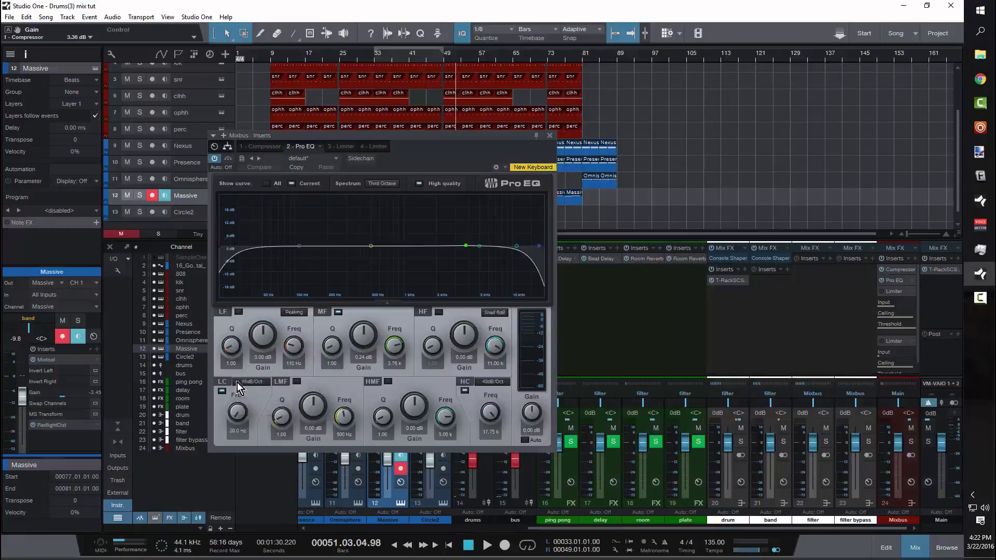
{"action": "left_click", "coordinate": [250, 382]}
{"action": "left_click", "coordinate": [246, 430]}
{"action": "left_click", "coordinate": [503, 381]}
{"action": "left_click", "coordinate": [506, 428]}
{"action": "left_click_drag", "start_coordinate": [494, 418], "coordinate": [494, 418]}
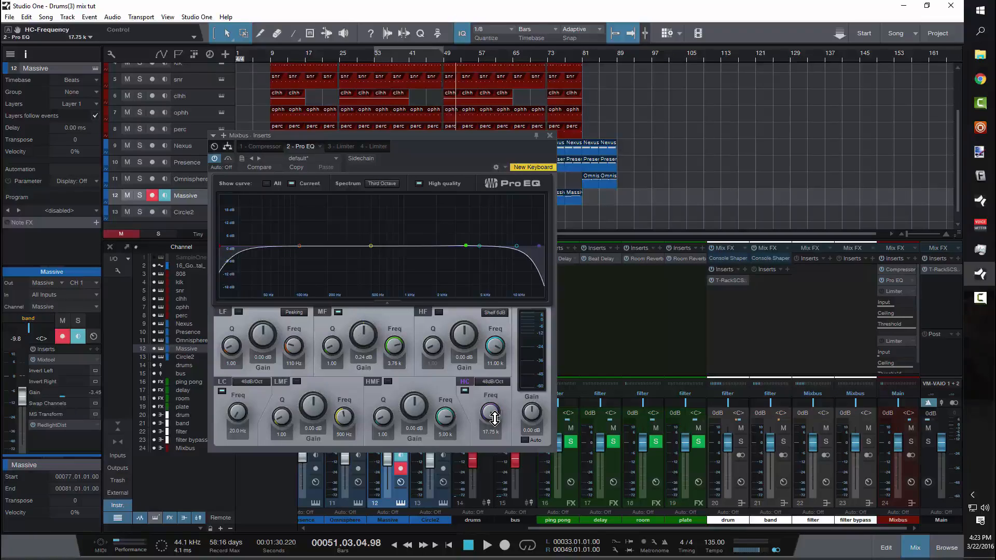
Step: Play the mix from bar 25 to examine its spectrum in the Mixbus Pro EQ
{"action": "left_click", "coordinate": [340, 58]}
{"action": "key", "text": "space"}
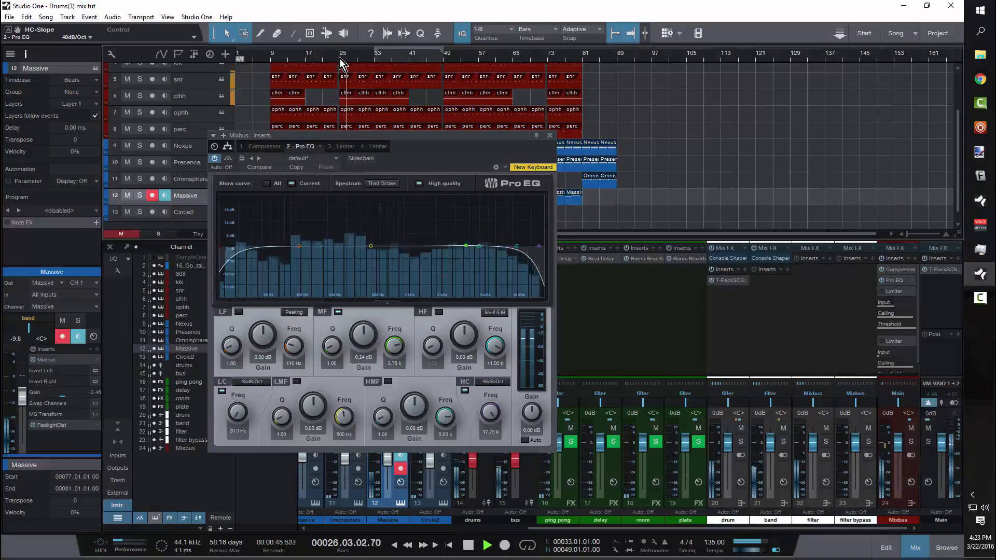
{"action": "key", "text": "space"}
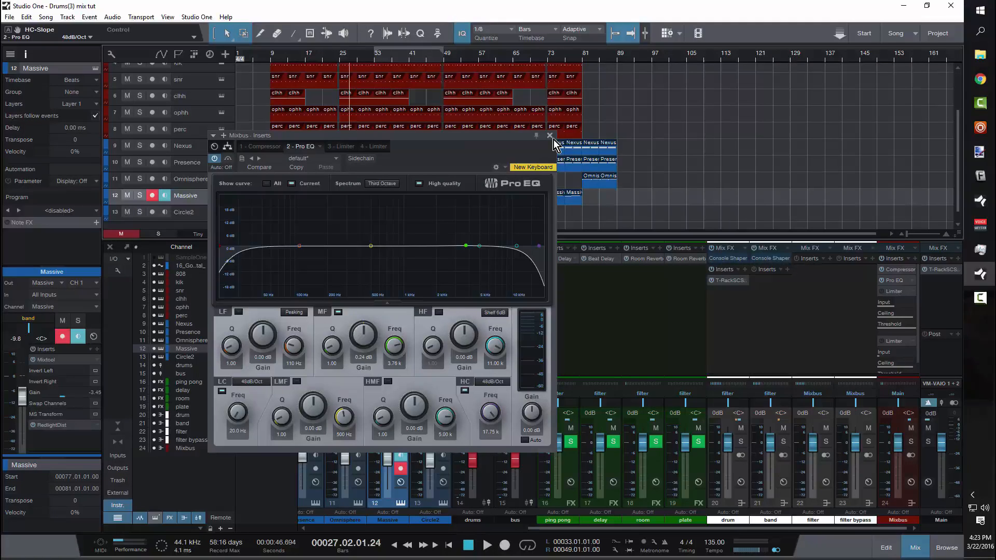
Step: Close the Mixbus Pro EQ window, enable the first Limiter and reset its input, ceiling and threshold to 0.00 dB
{"action": "left_click", "coordinate": [553, 139]}
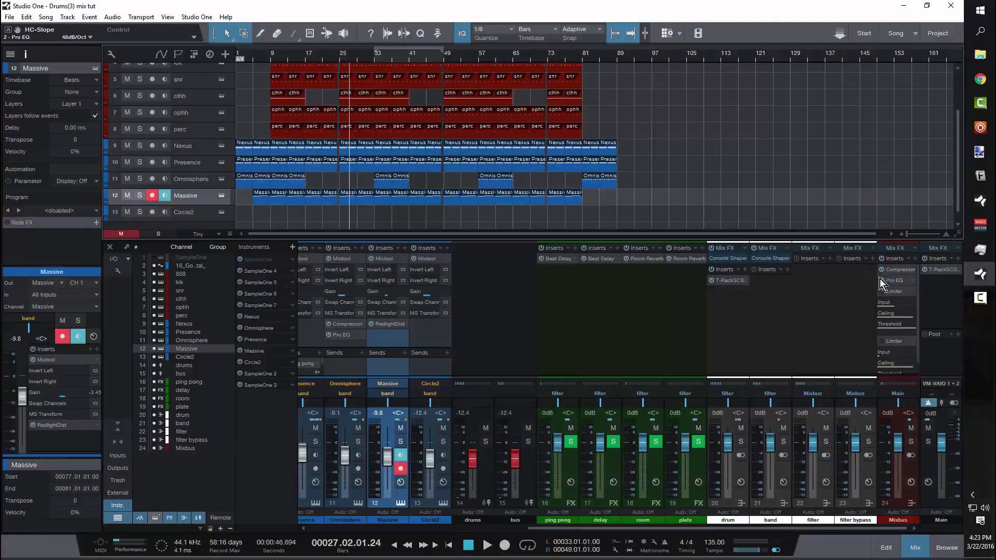
{"action": "double_click", "coordinate": [896, 292]}
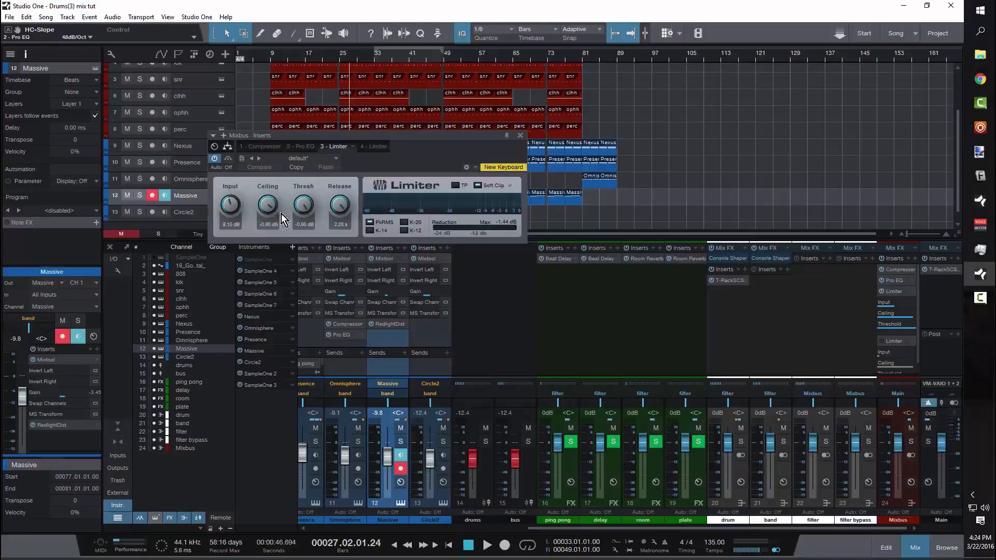
{"action": "double_click", "coordinate": [275, 207]}
{"action": "left_click_drag", "start_coordinate": [231, 205], "coordinate": [242, 303]}
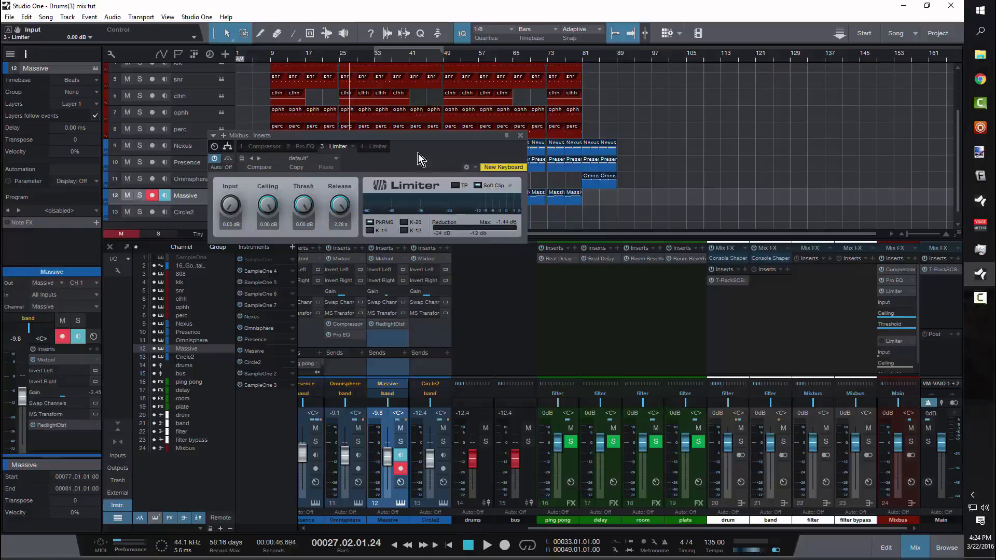
Step: Play the mix from bar 25, raise the first Limiter's input to about 5.8 dB, then stop playback and close its window
{"action": "left_click", "coordinate": [341, 59]}
{"action": "key", "text": "space"}
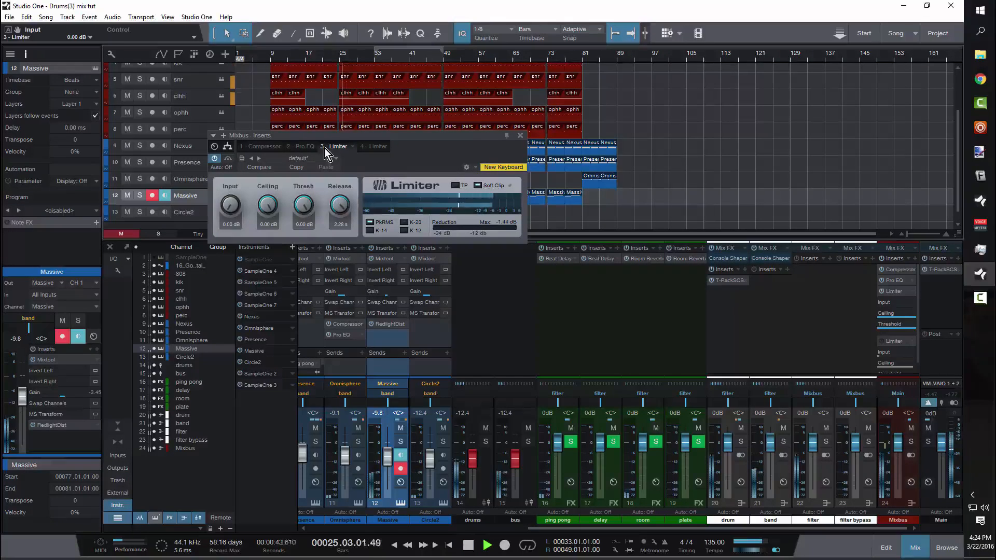
{"action": "left_click_drag", "start_coordinate": [234, 209], "coordinate": [238, 179]}
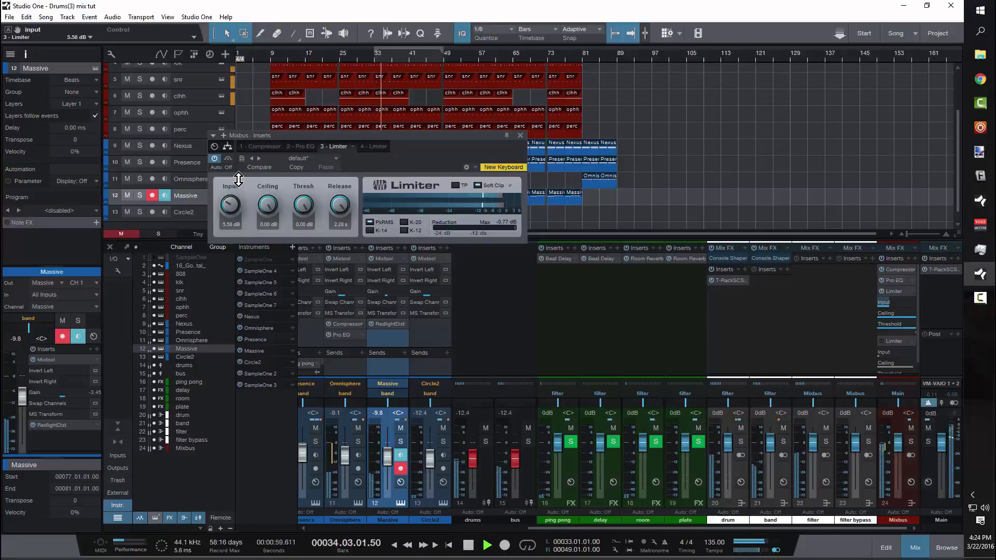
{"action": "key", "text": "space"}
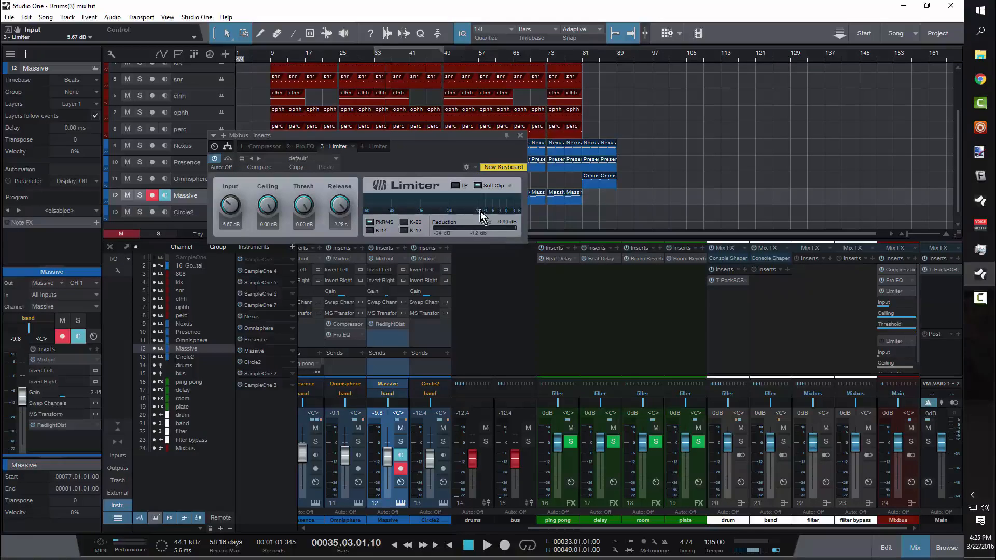
{"action": "left_click", "coordinate": [520, 136]}
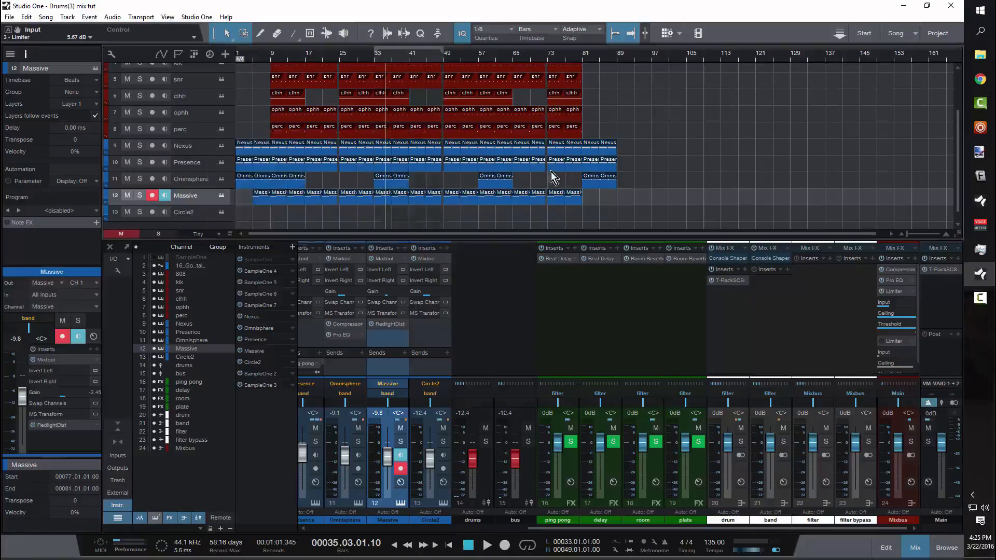
Step: Enable the Mixbus channel's second Limiter and raise its input to 3.69 dB while playing from bar 9
{"action": "double_click", "coordinate": [898, 342]}
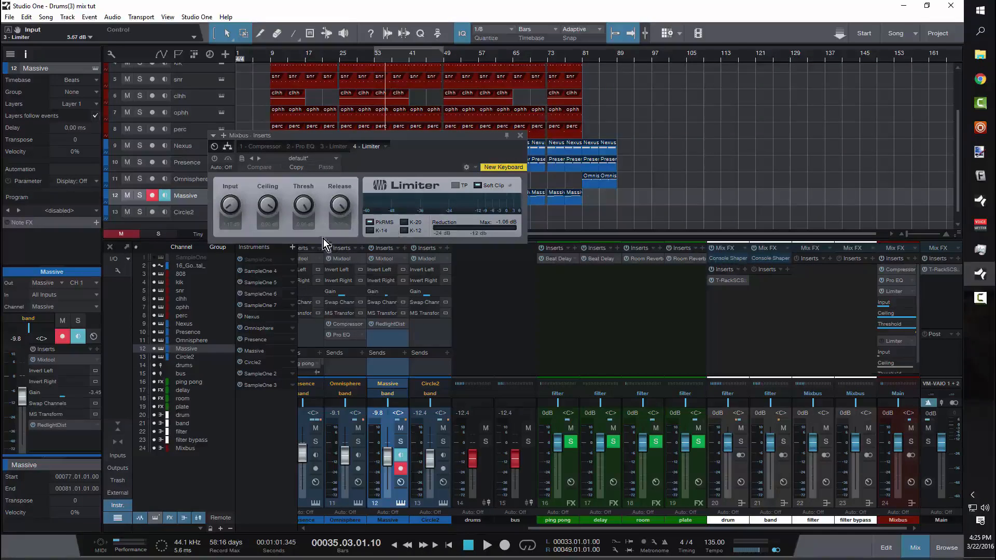
{"action": "left_click", "coordinate": [215, 159]}
{"action": "left_click", "coordinate": [269, 212]}
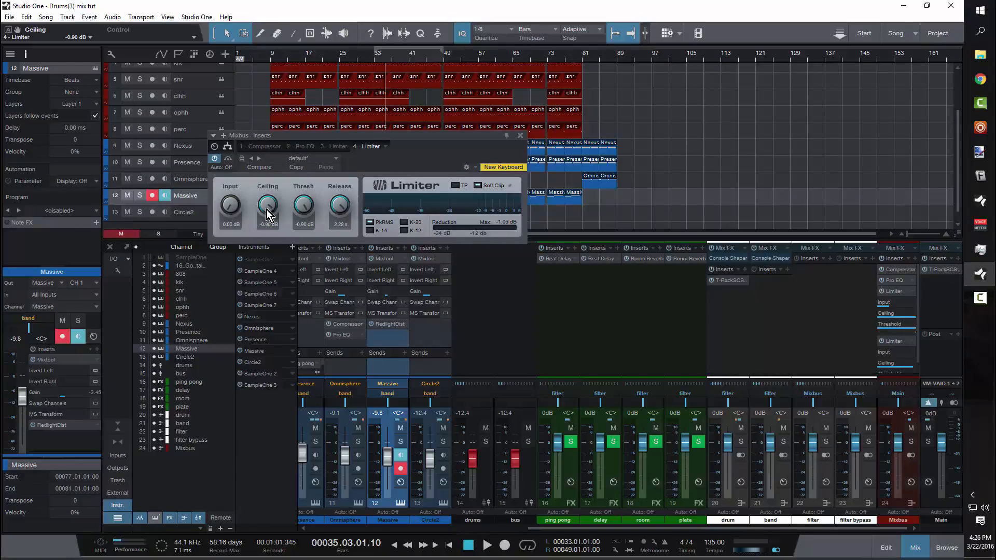
{"action": "key", "text": "space"}
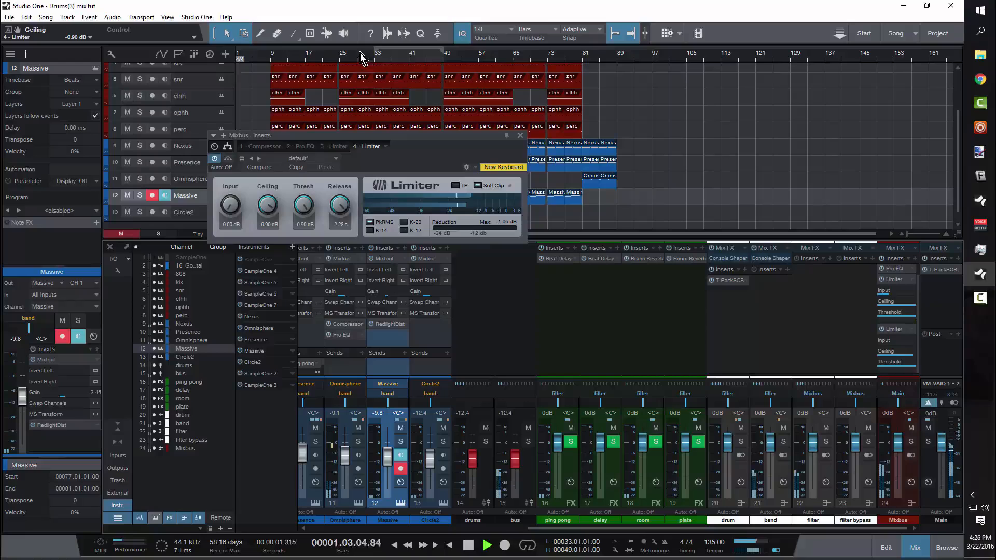
{"action": "left_click", "coordinate": [273, 60]}
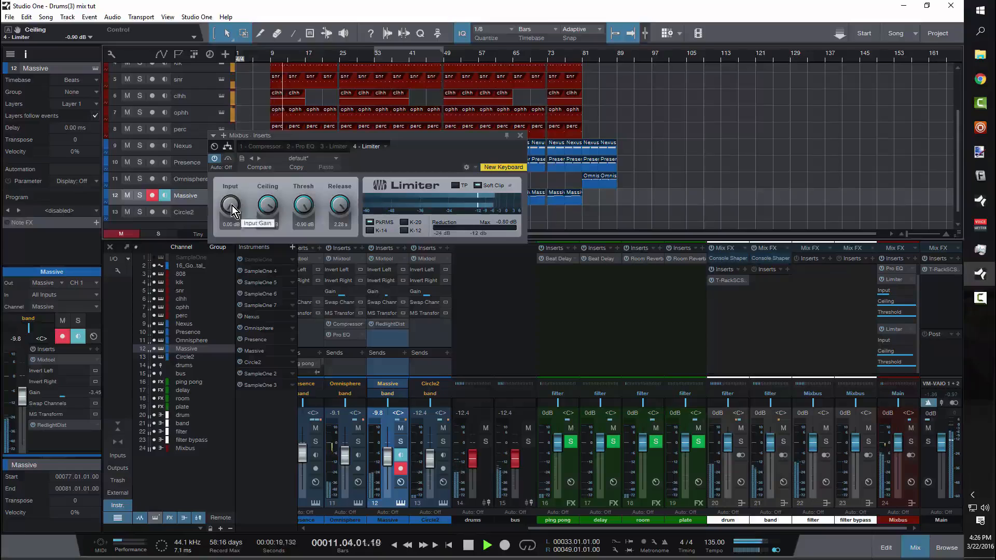
{"action": "left_click_drag", "start_coordinate": [232, 206], "coordinate": [233, 185]}
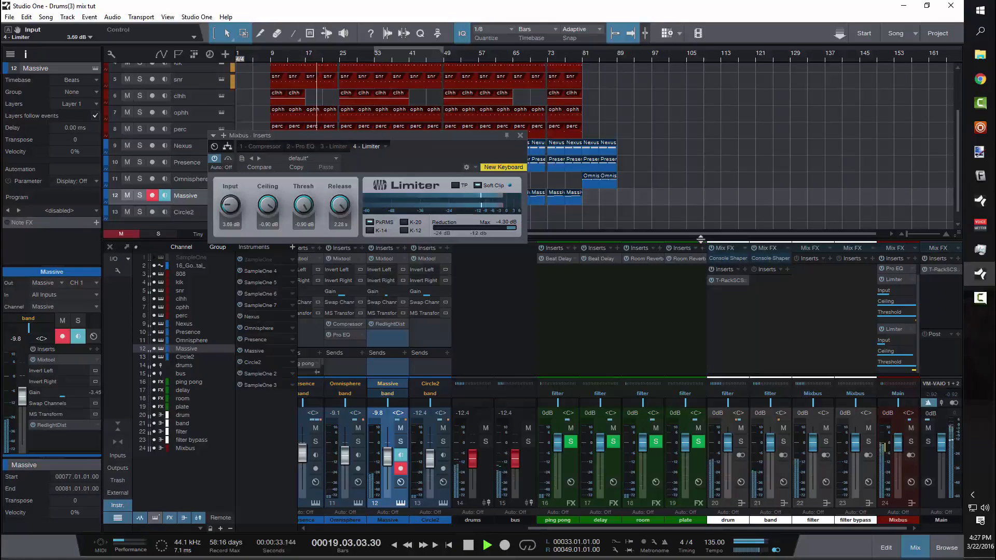
Step: Place the Main output's T-RackS metering window beside the second Limiter and raise that Limiter's input to 5.22 dB
{"action": "left_click", "coordinate": [937, 270]}
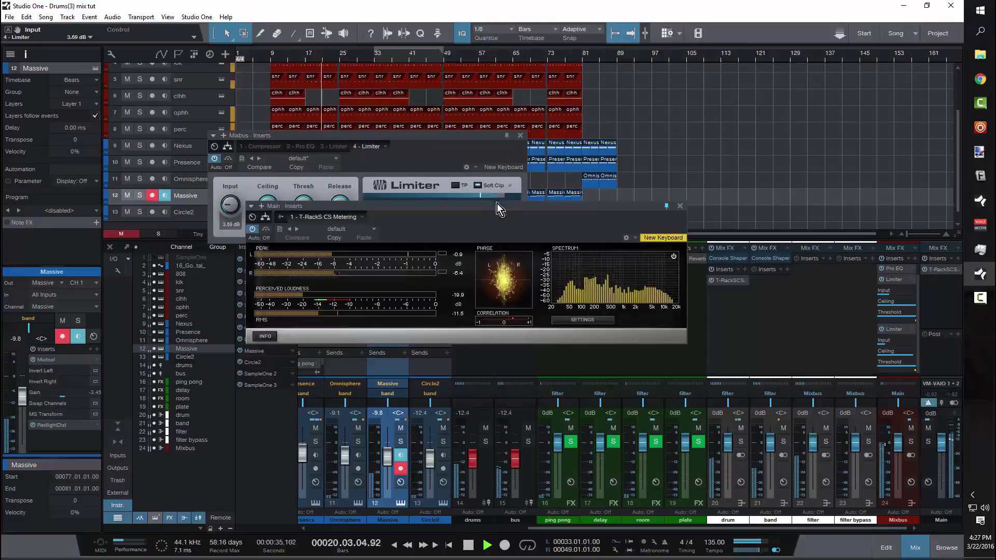
{"action": "left_click_drag", "start_coordinate": [470, 205], "coordinate": [719, 58]}
{"action": "left_click_drag", "start_coordinate": [230, 212], "coordinate": [232, 201]}
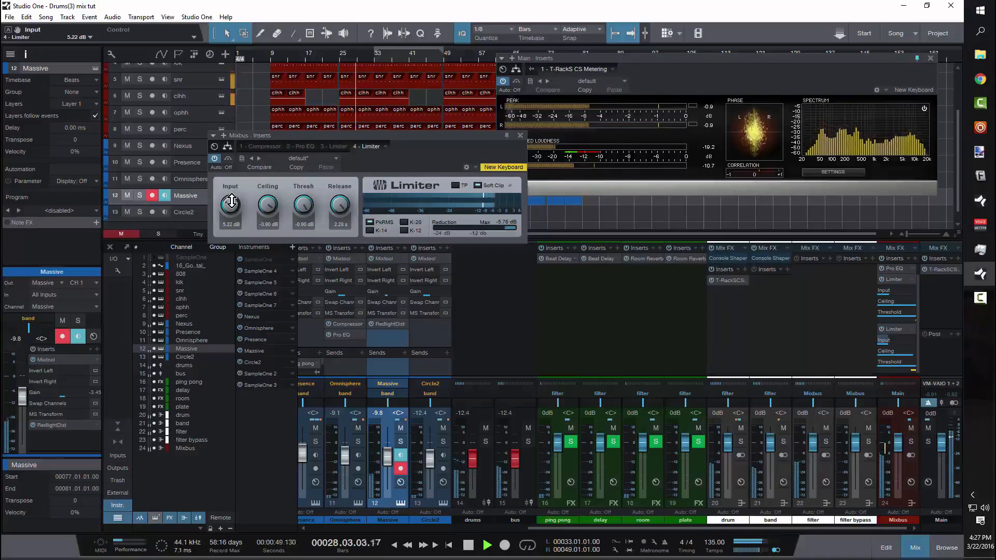
Step: Shorten the release to 2.87 ms on the Mixbus's second Limiter and to 2.70 ms on the first Limiter
{"action": "left_click_drag", "start_coordinate": [303, 206], "coordinate": [330, 242]}
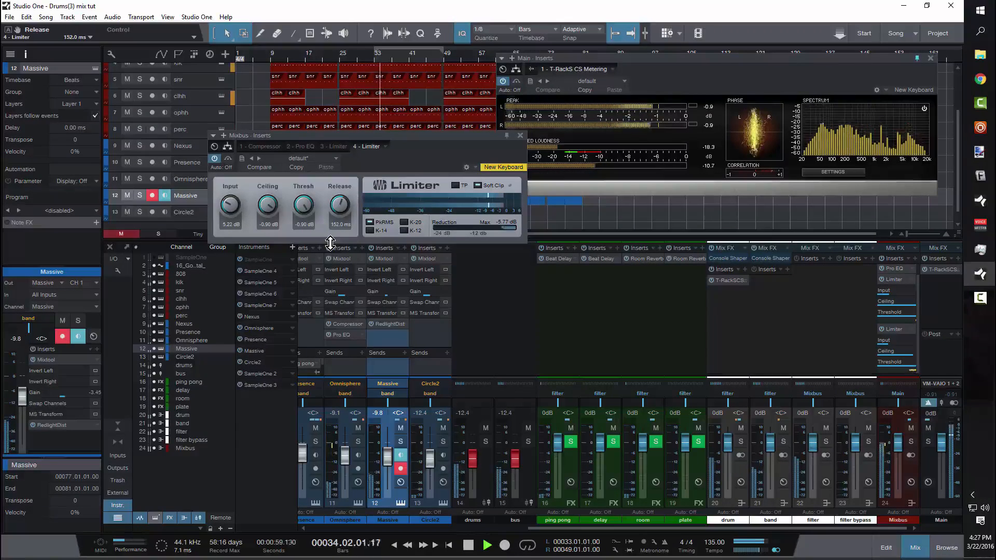
{"action": "left_click_drag", "start_coordinate": [330, 242], "coordinate": [330, 243]}
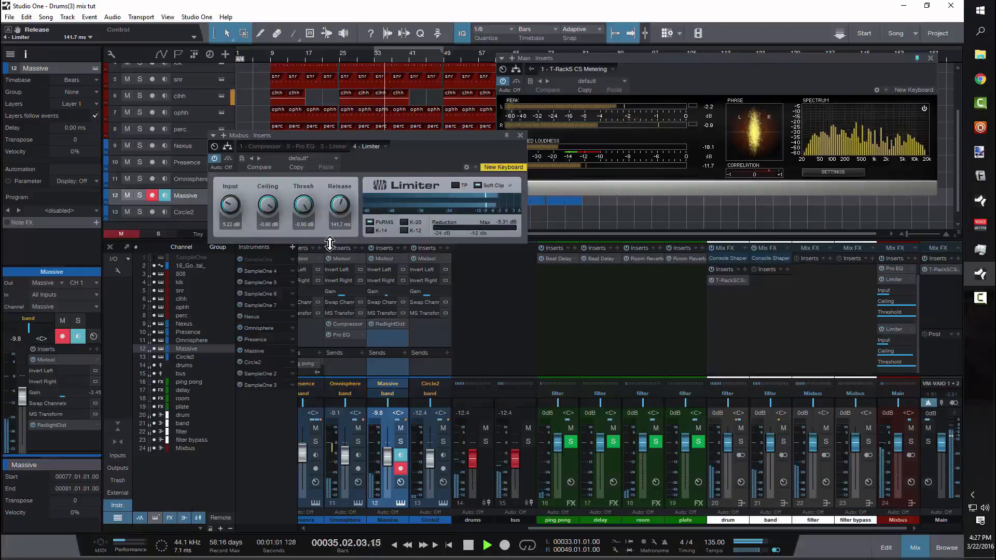
{"action": "left_click_drag", "start_coordinate": [330, 243], "coordinate": [325, 309]}
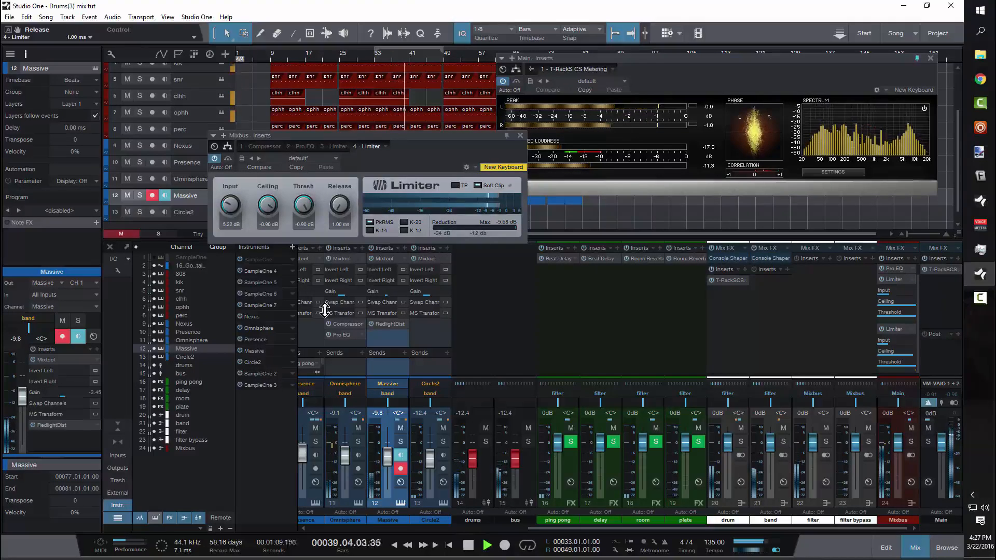
{"action": "left_click_drag", "start_coordinate": [324, 308], "coordinate": [323, 288]}
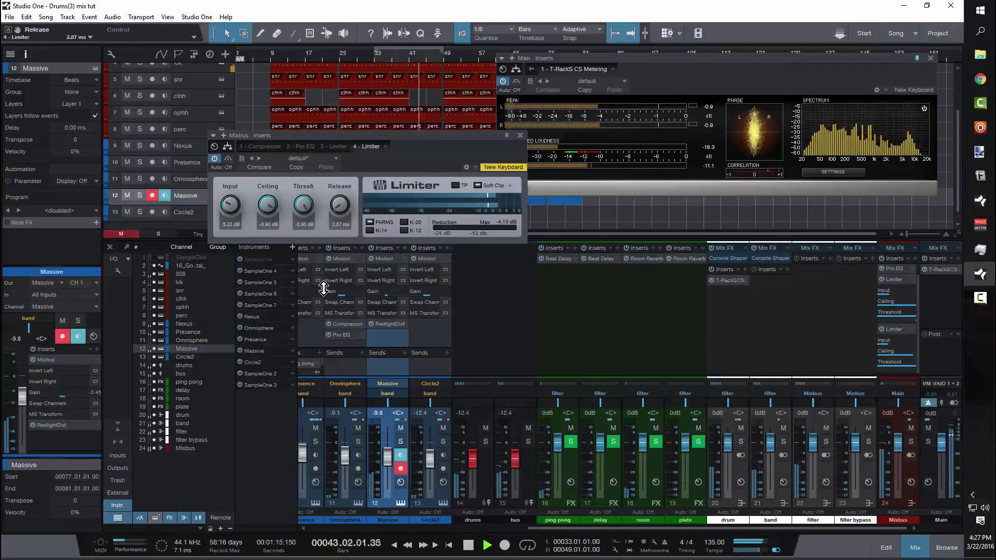
{"action": "left_click", "coordinate": [895, 279]}
{"action": "left_click_drag", "start_coordinate": [340, 210], "coordinate": [344, 310]}
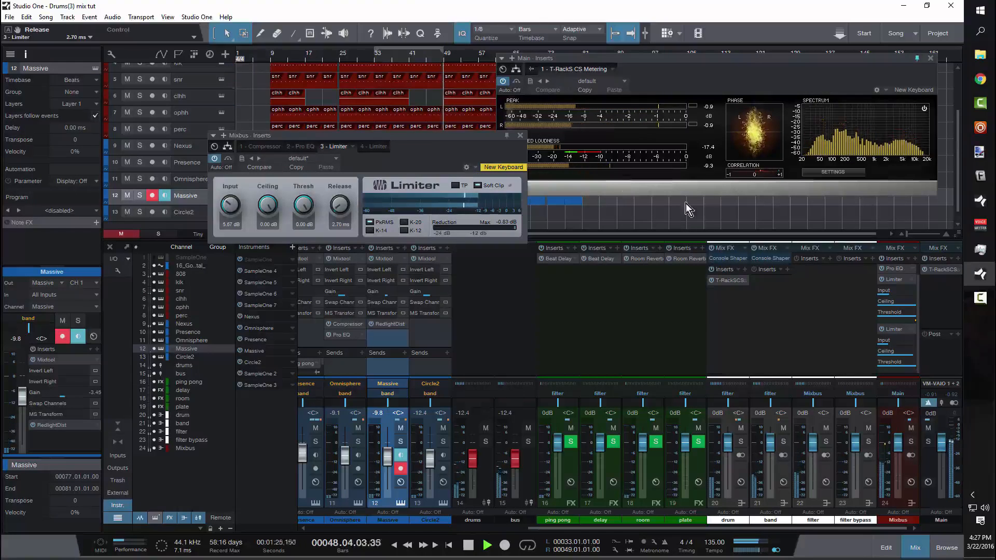
Step: Set the second Limiter's input to 6.03 dB, stop playback and close the Limiter window
{"action": "double_click", "coordinate": [893, 330]}
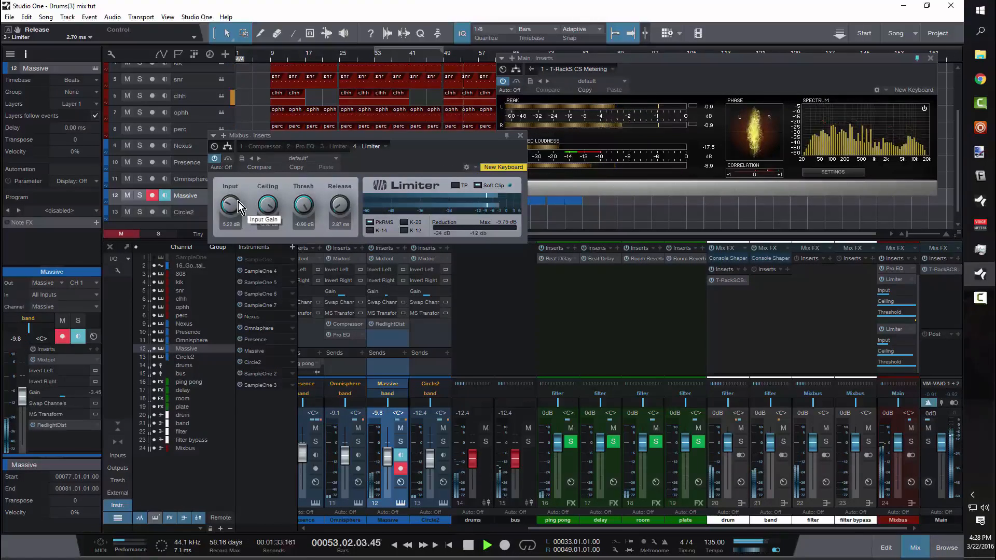
{"action": "left_click_drag", "start_coordinate": [236, 205], "coordinate": [235, 195]}
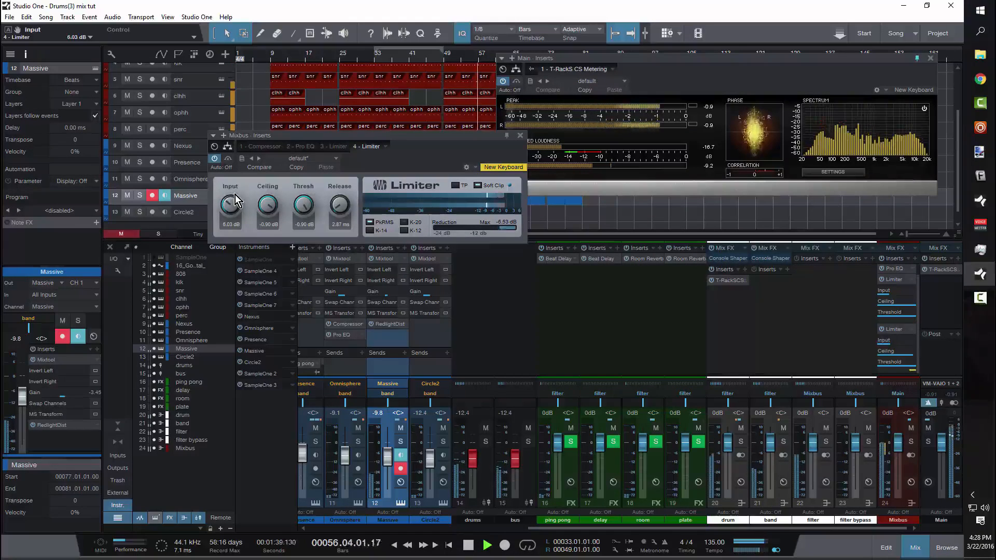
{"action": "key", "text": "space"}
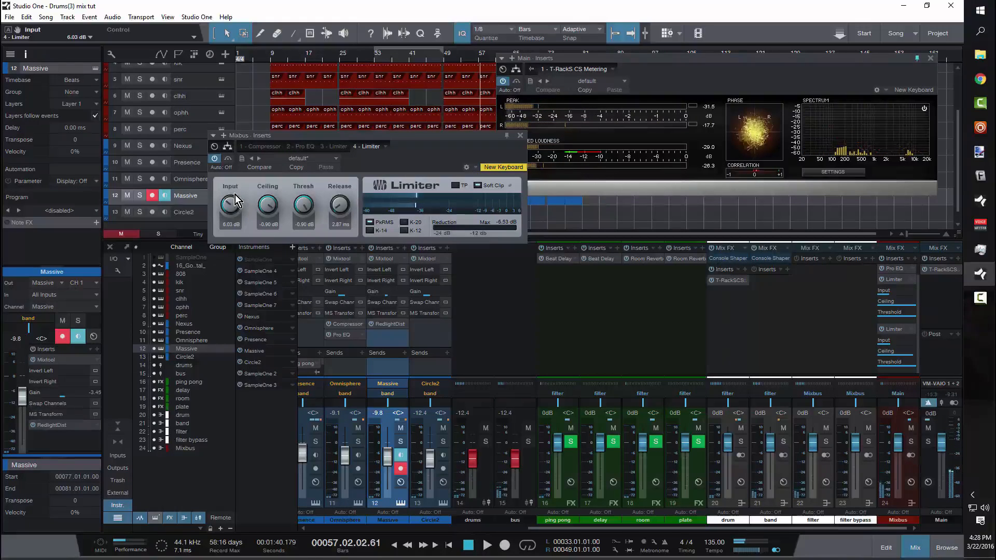
{"action": "left_click", "coordinate": [520, 135]}
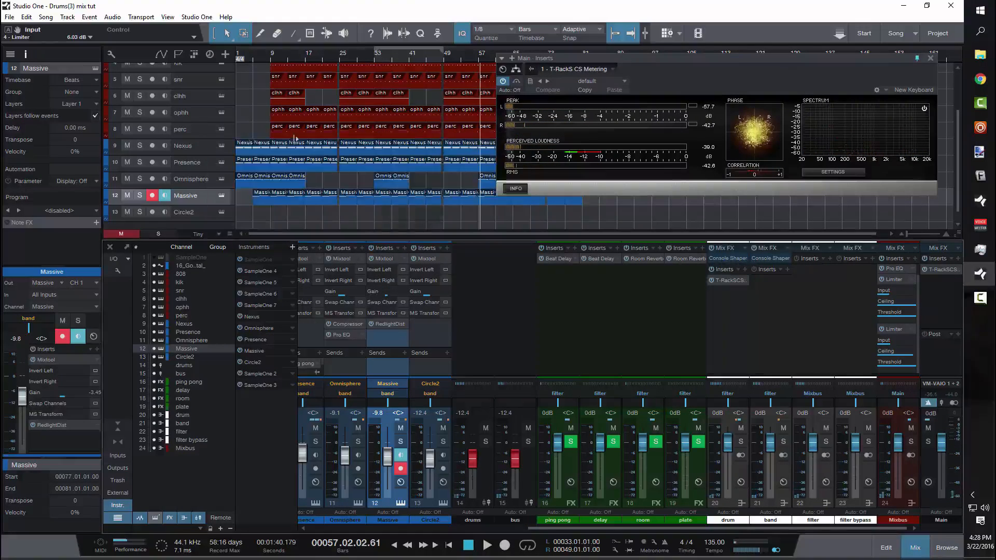
Step: Reset the reference instrumental track's volume to 0 dB, solo the track and play it to read its loudness
{"action": "scroll", "coordinate": [295, 139], "scroll_direction": "up", "scroll_amount": 3}
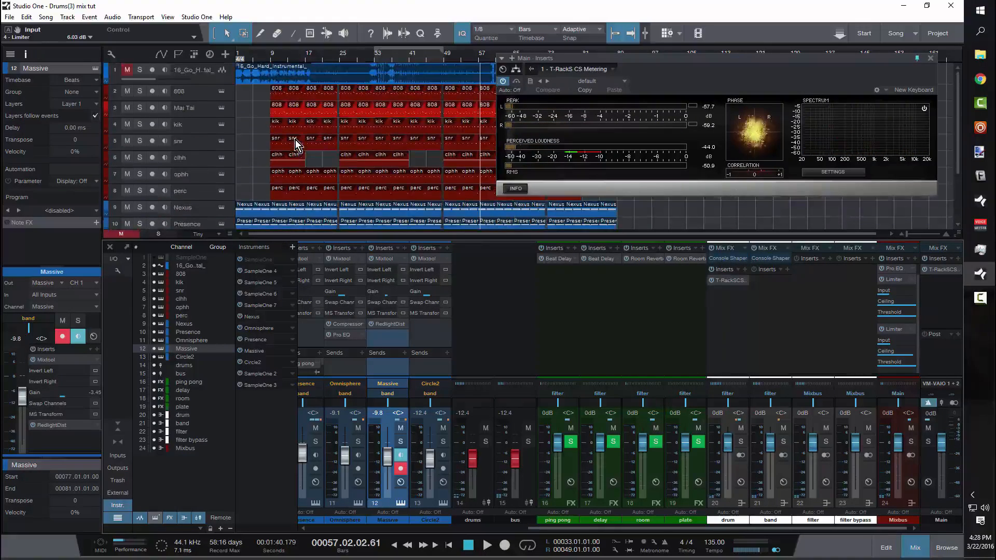
{"action": "left_click", "coordinate": [185, 76]}
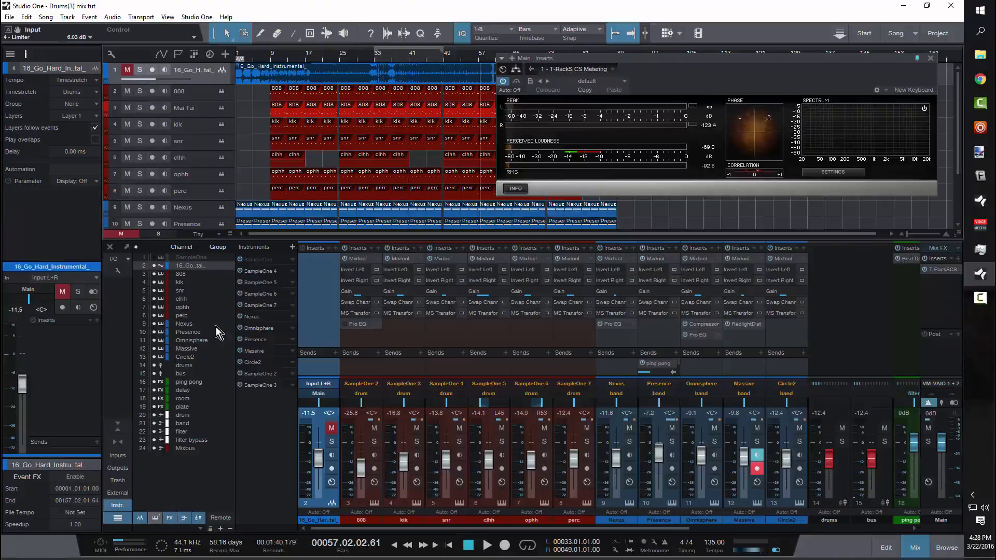
{"action": "left_click", "coordinate": [319, 458], "text": "ctrl"}
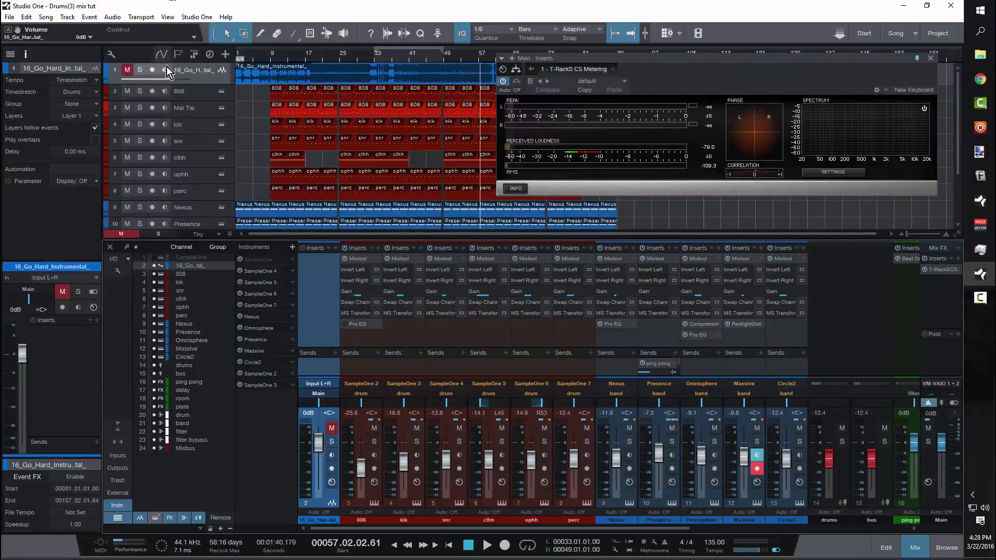
{"action": "left_click", "coordinate": [140, 69]}
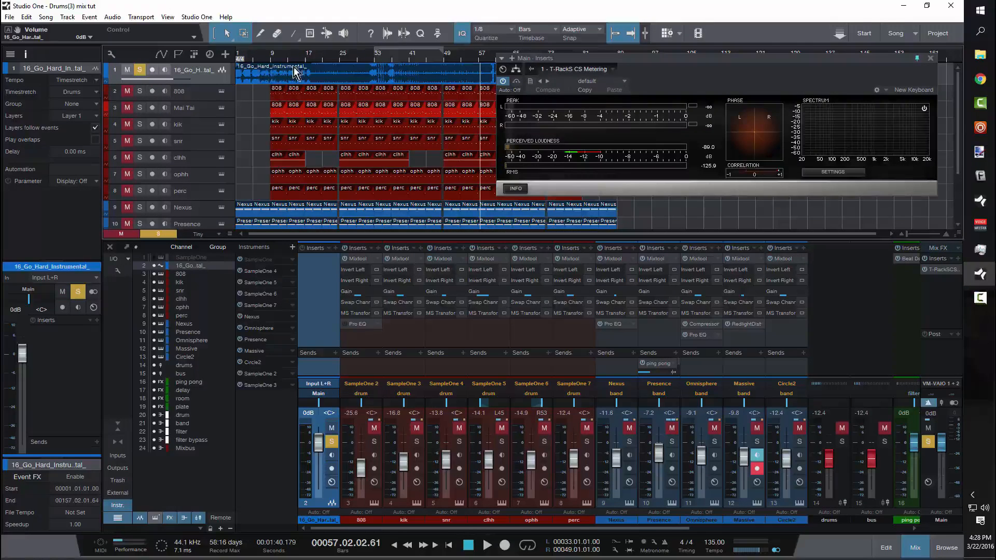
{"action": "left_click", "coordinate": [313, 54]}
{"action": "key", "text": "space"}
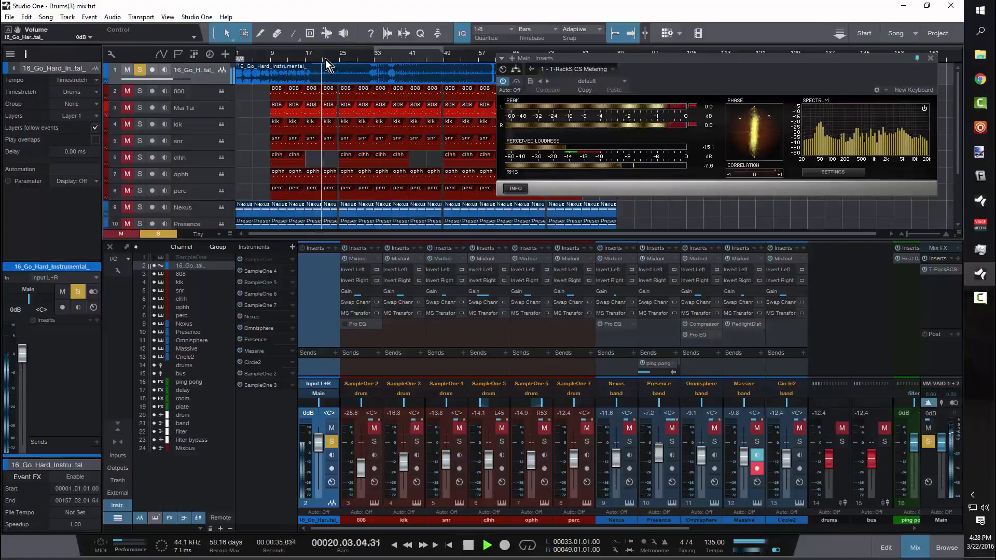
Step: Compare the mix with the soloed reference instrumental on the T-RackS meters, then stop playback and leave the reference muted
{"action": "left_click", "coordinate": [140, 72]}
{"action": "left_click", "coordinate": [127, 71]}
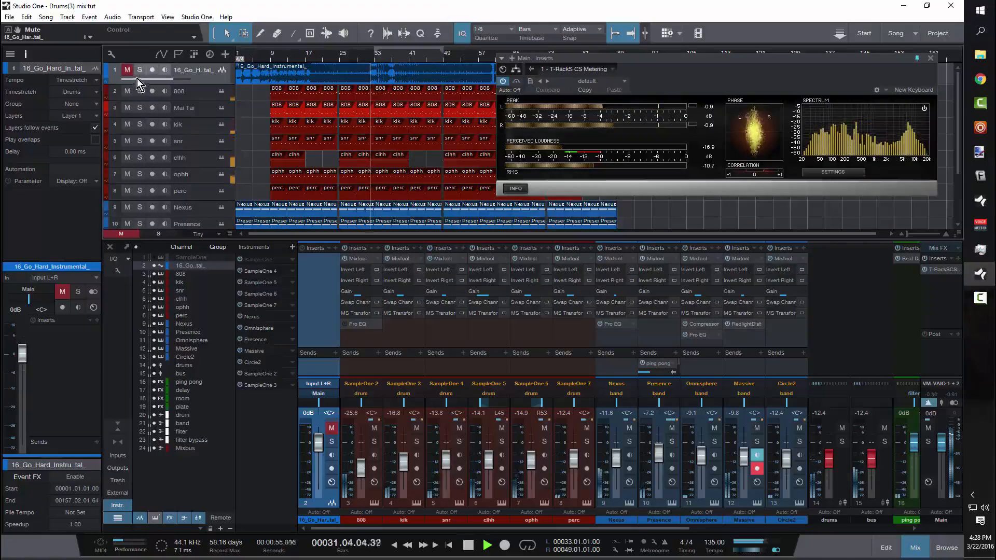
{"action": "left_click", "coordinate": [140, 70]}
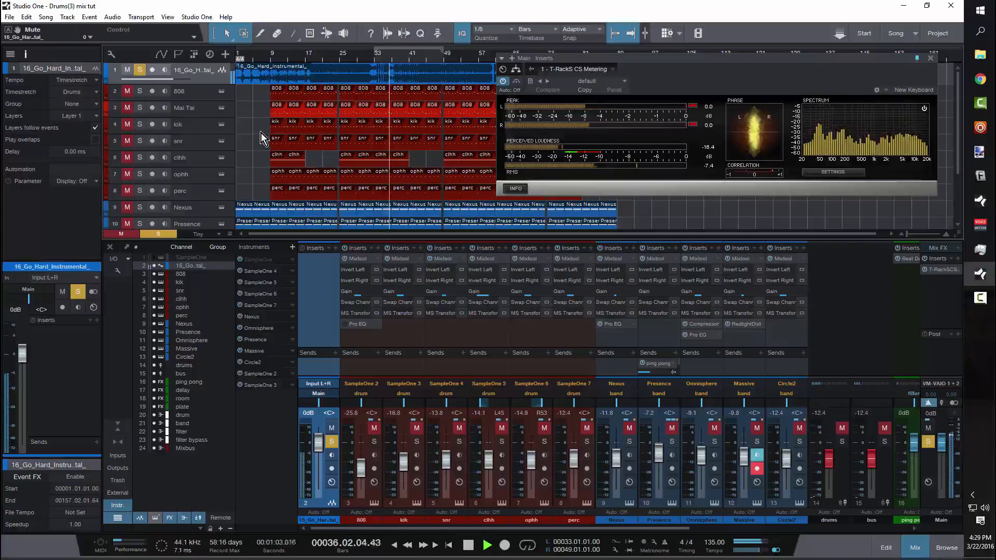
{"action": "key", "text": "space"}
{"action": "left_click", "coordinate": [130, 74]}
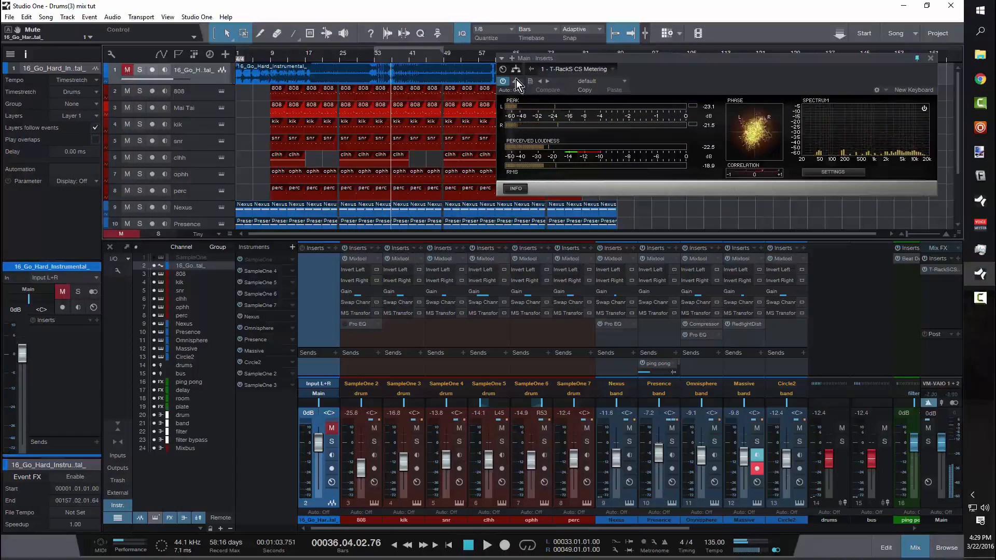
Step: Close the metering window and collapse the first Limiter's parameter controls in the Mixbus inserts
{"action": "left_click", "coordinate": [932, 60]}
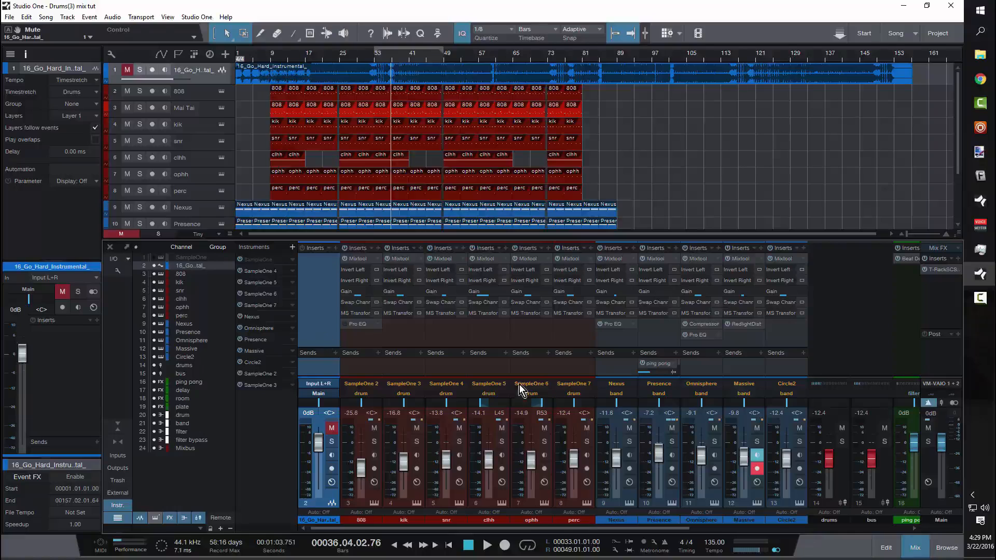
{"action": "left_click_drag", "start_coordinate": [459, 529], "coordinate": [573, 547]}
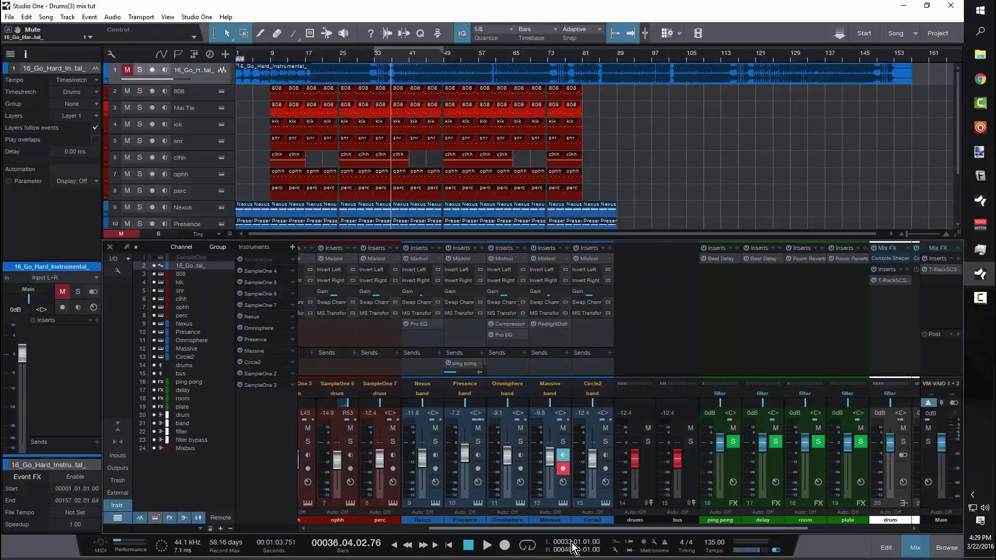
{"action": "left_click", "coordinate": [571, 542]}
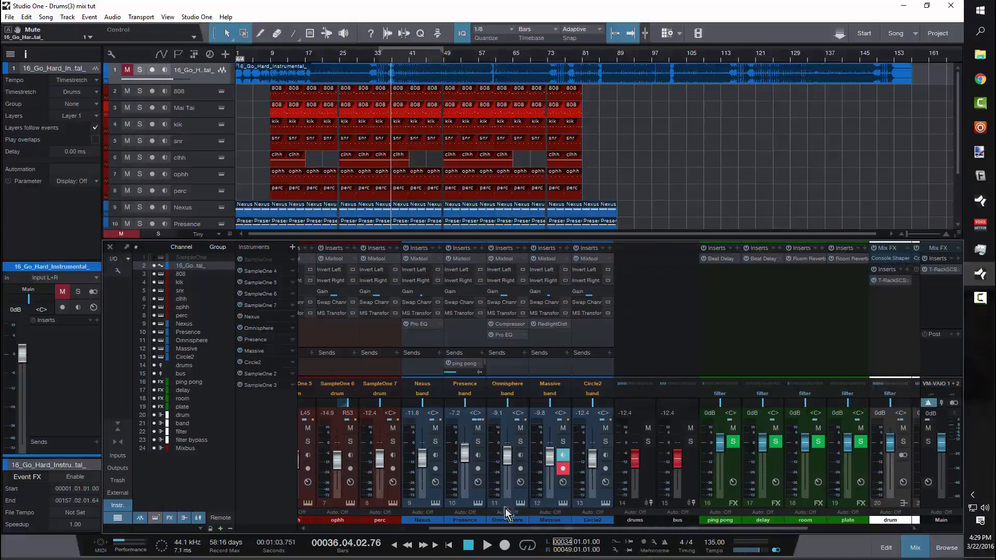
{"action": "left_click_drag", "start_coordinate": [489, 529], "coordinate": [612, 542]}
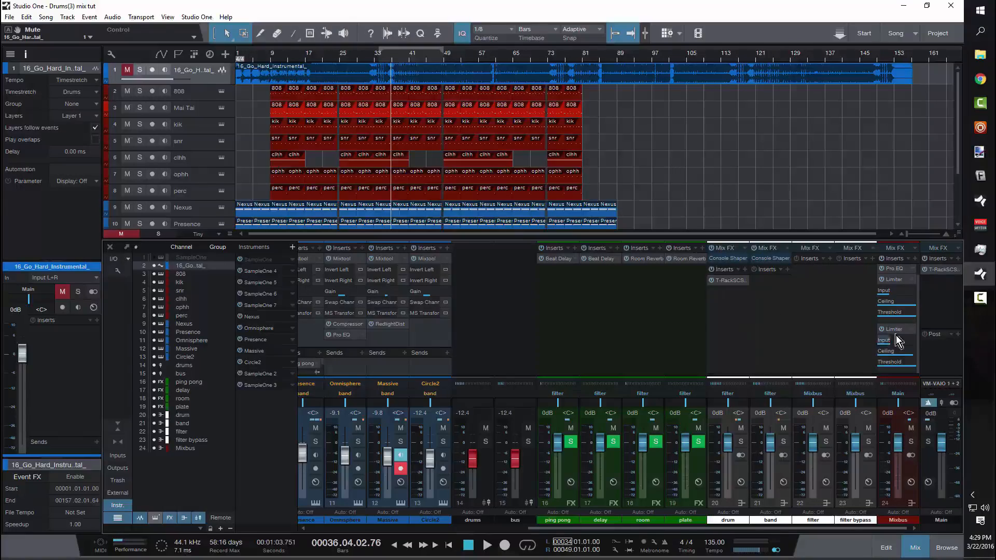
{"action": "left_click", "coordinate": [905, 282]}
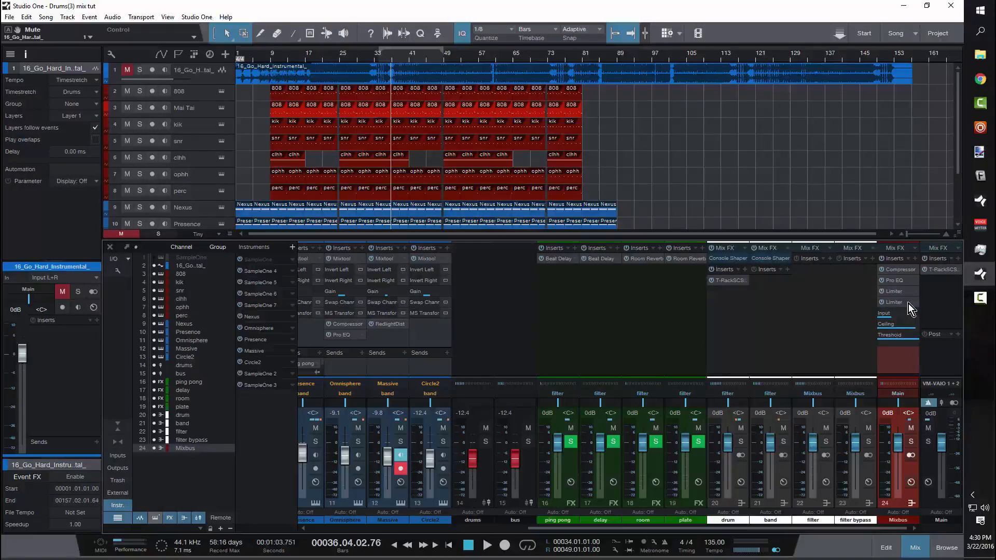